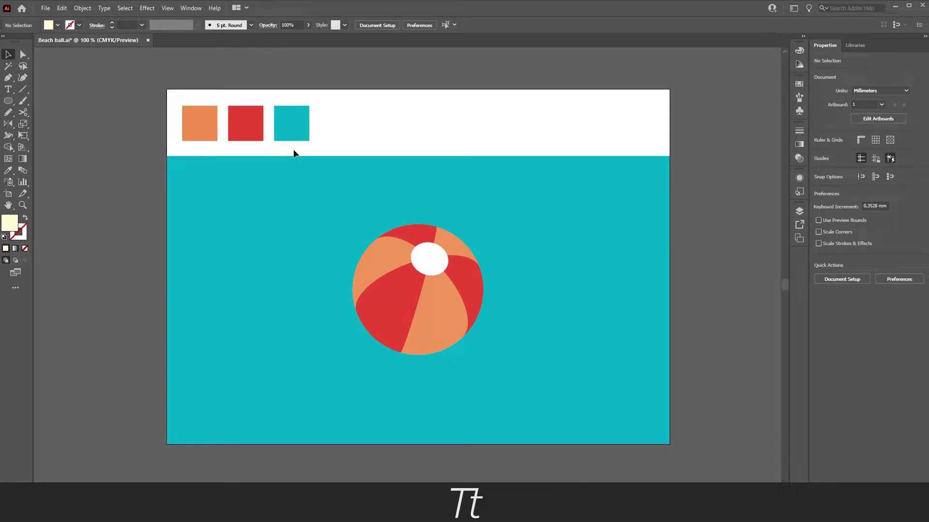
Step: Drag the beach-ball group to the left side of the teal background, then deselect it
click(467, 272)
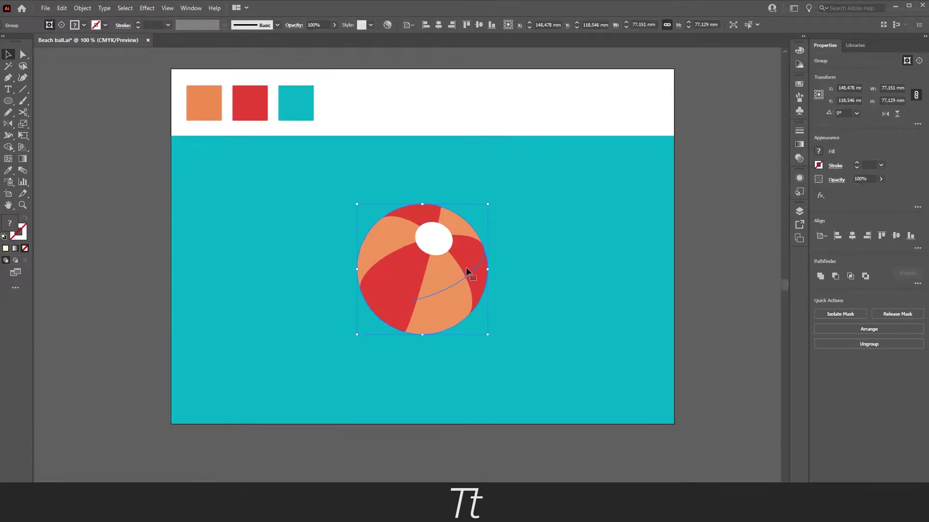
drag(467, 272, 317, 272)
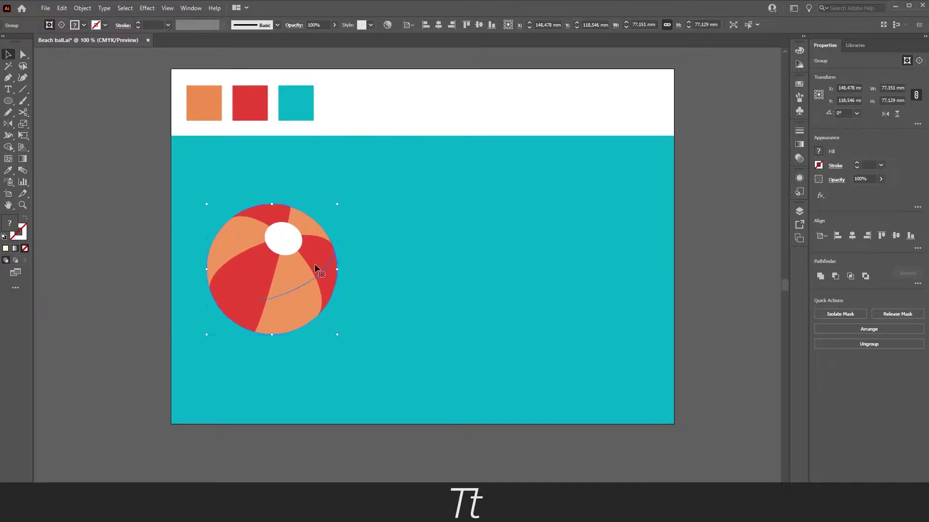
click(419, 250)
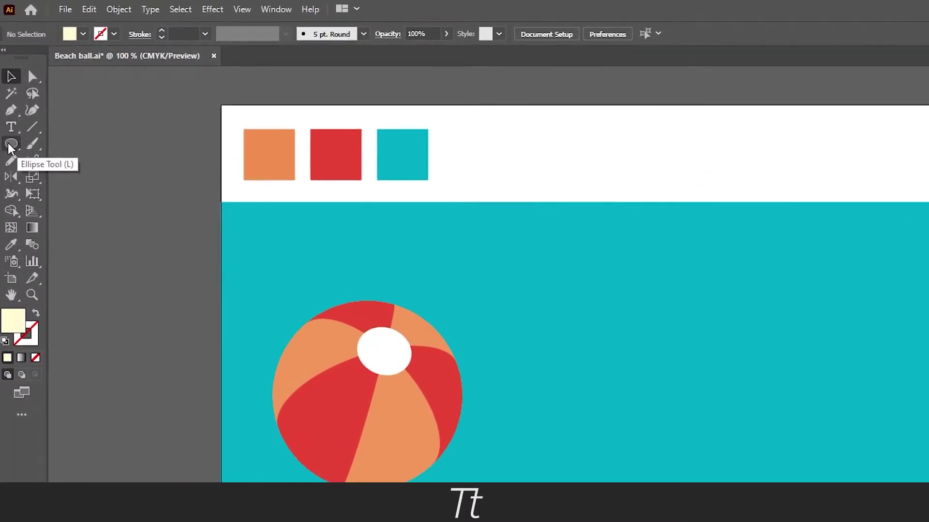
Step: Draw a pale-yellow circle about 75.058 mm wide from its centre, right of the beach ball
key(l)
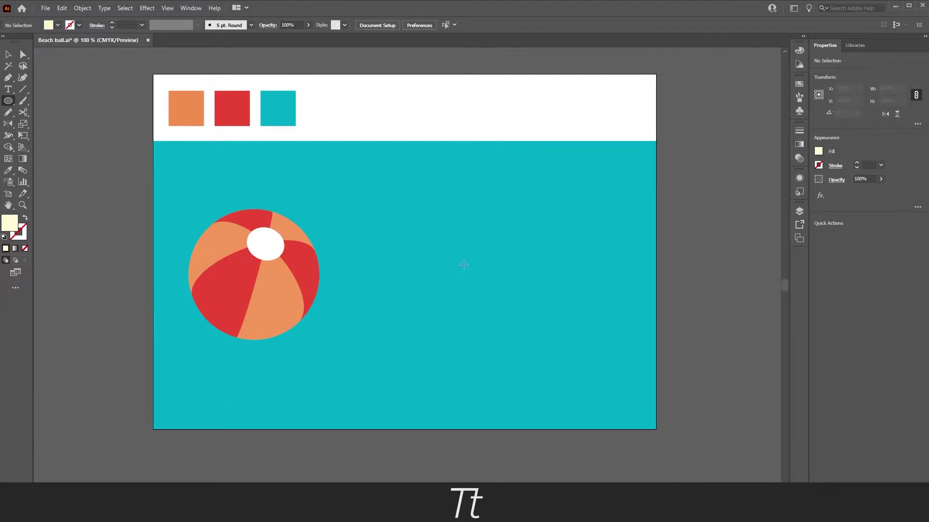
key(shift+alt)
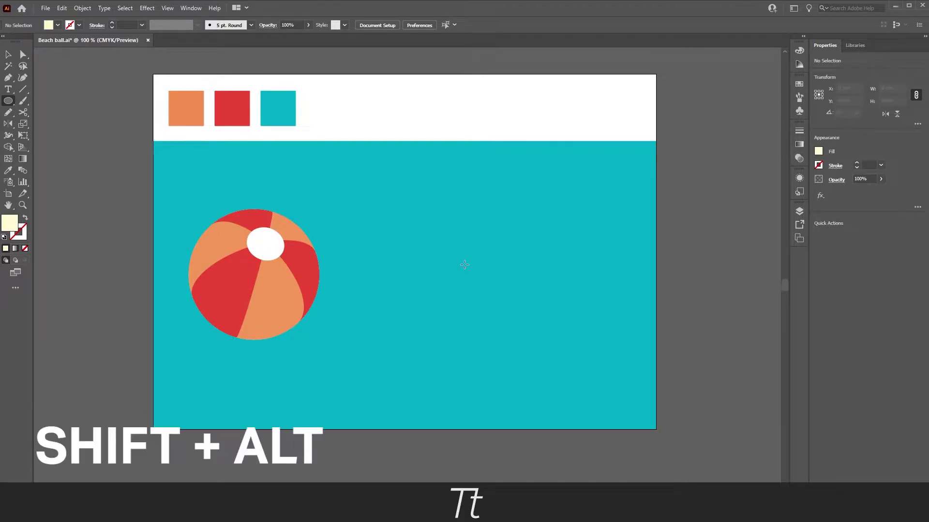
drag(464, 265, 528, 201)
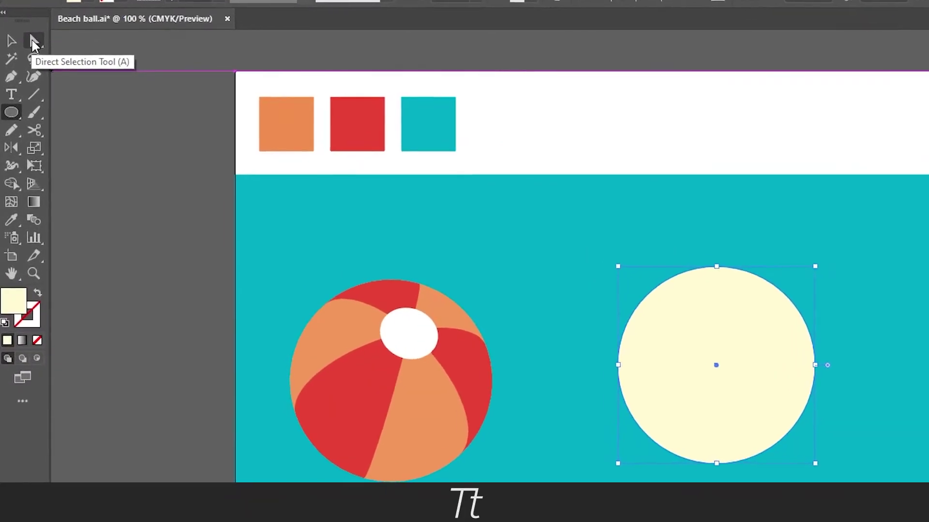
Step: Delete the circle's leftmost anchor point, leaving only the right half-disc
click(28, 49)
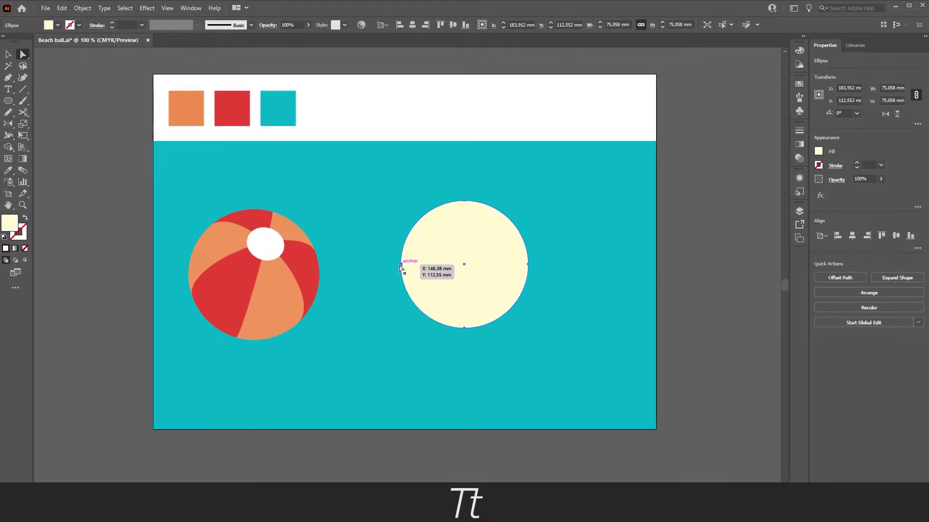
scroll(404, 265, up, 3)
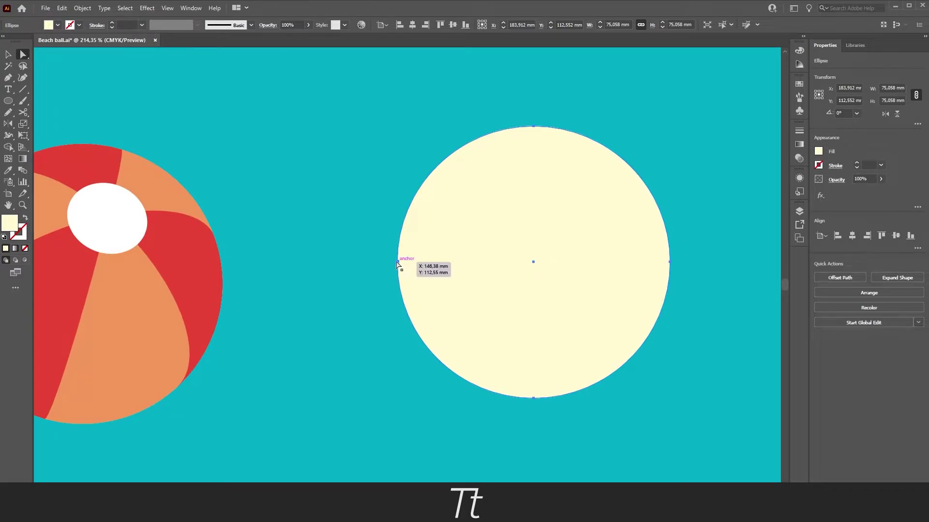
click(398, 262)
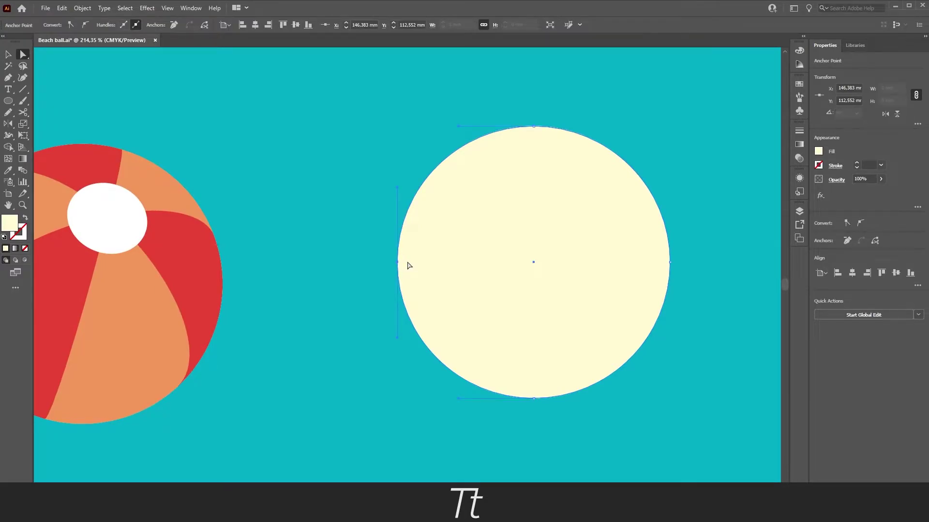
key(Delete)
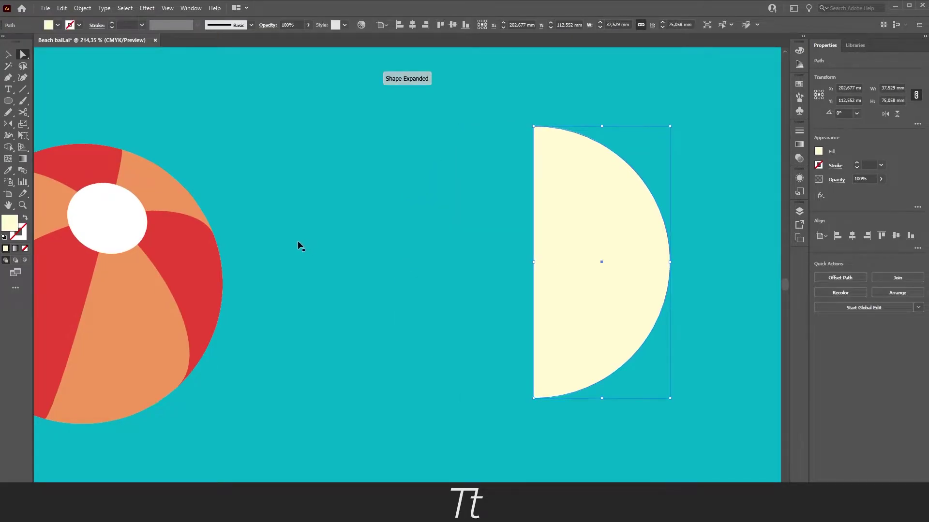
scroll(298, 240, down, 2)
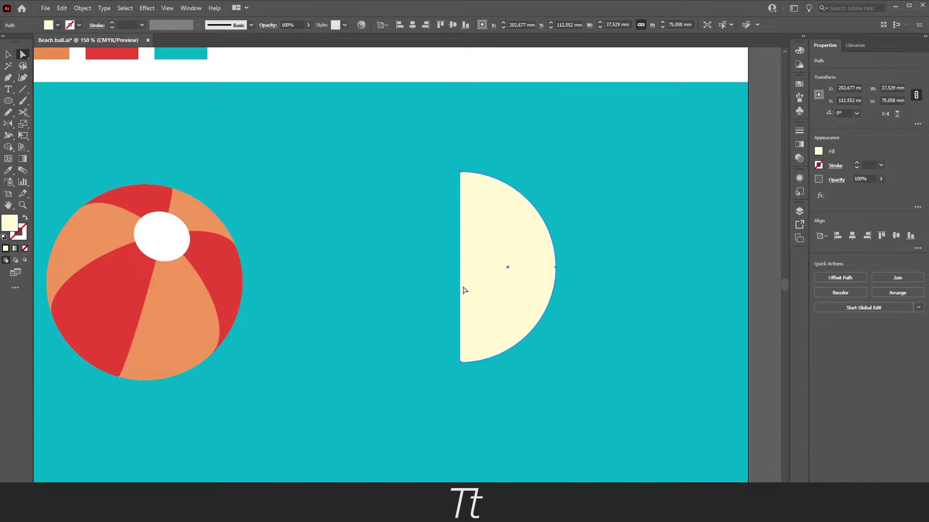
Step: Deselect, fit the artboard in the window with Ctrl+0, and recentre the view
key(v)
key(ctrl+shift+a)
key(ctrl+0)
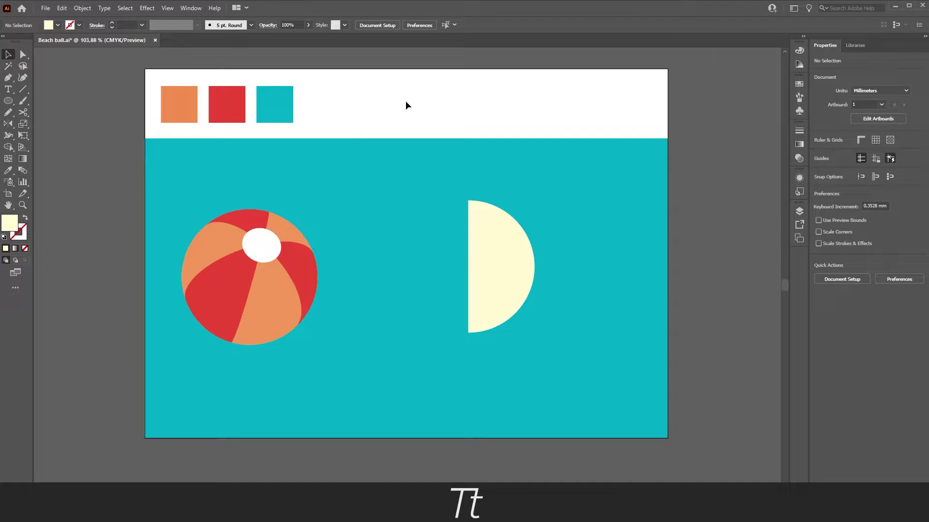
drag(400, 118, 352, 123)
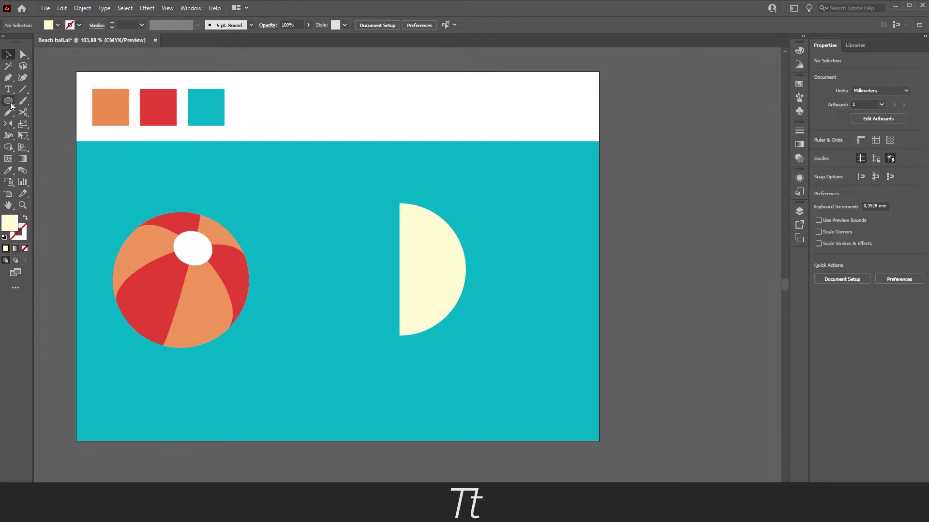
Step: Draw a narrow 7.143 × 57.418 mm rectangle on the pasteboard right of the artboard
click(9, 102)
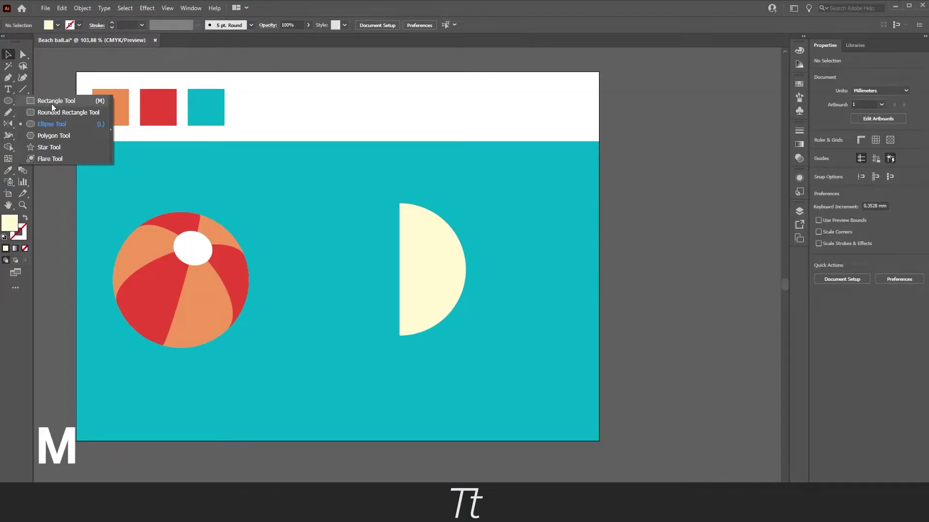
click(51, 102)
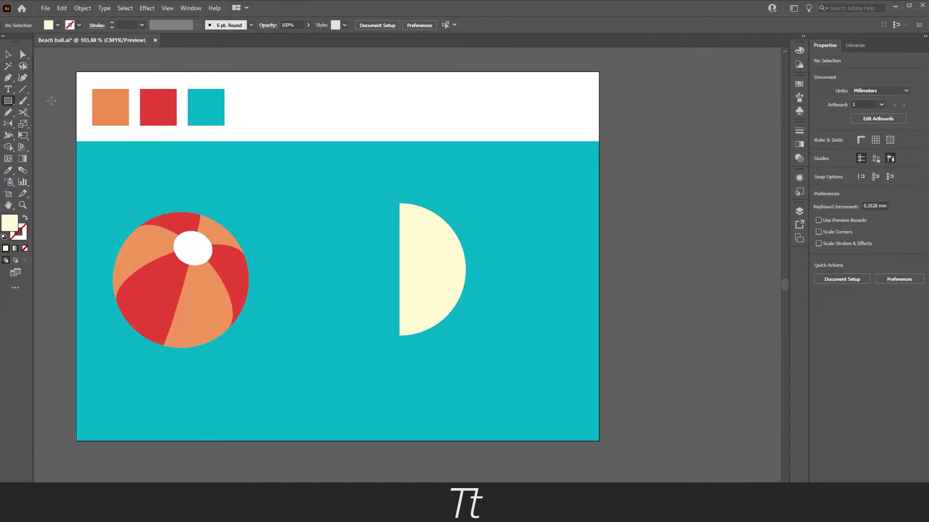
scroll(499, 228, right, 5)
mouse_move(499, 229)
mouse_down()
mouse_move(405, 221)
mouse_move(441, 240)
mouse_move(451, 332)
mouse_up()
key(ctrl+plus)
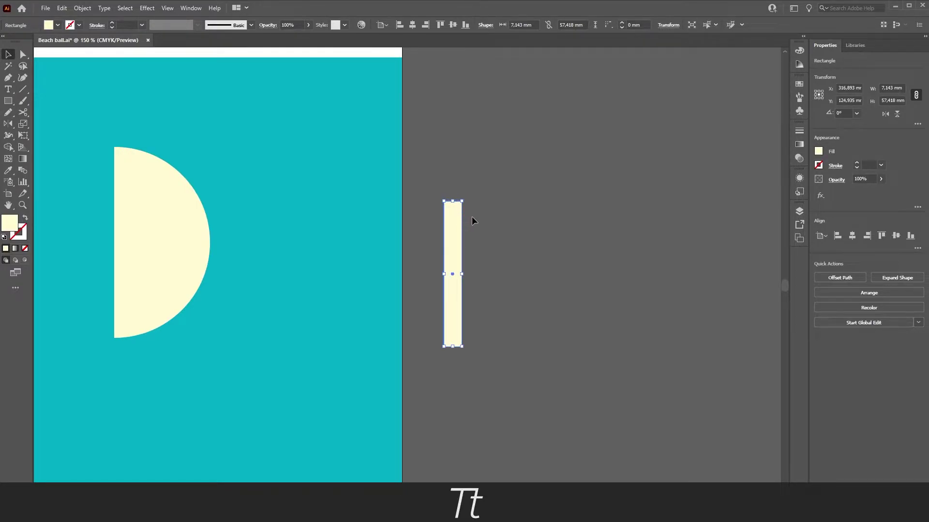
Step: Copy the strip to its immediate right and repeat with Ctrl+D into touching strips
scroll(539, 250, up, 1)
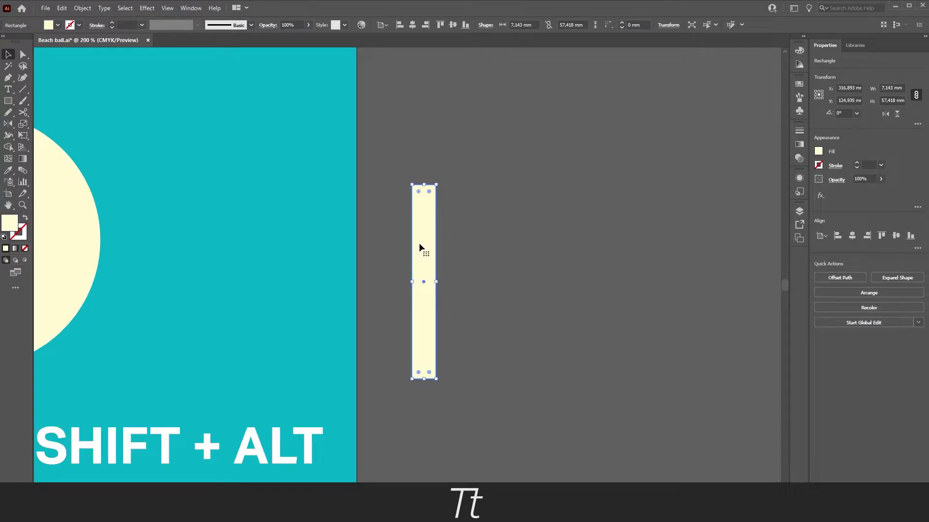
drag(421, 245, 443, 248)
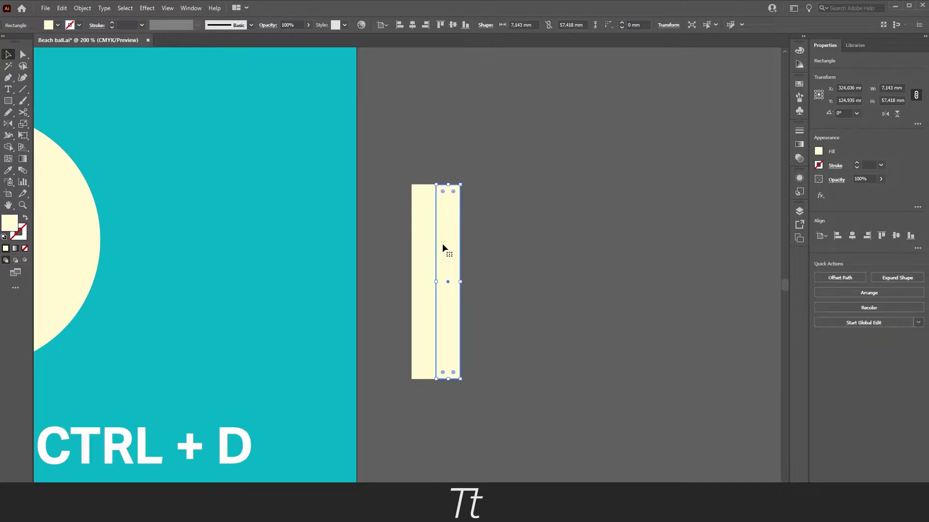
key(ctrl+d)
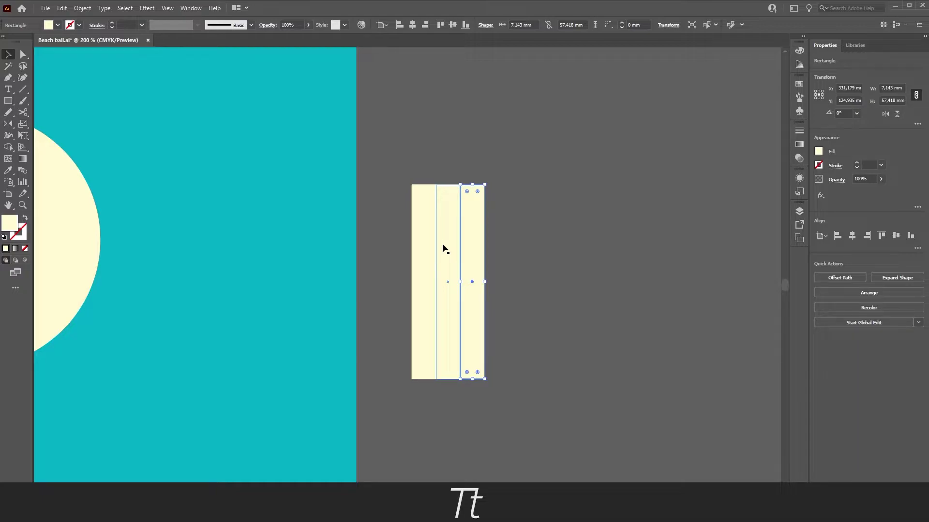
key(ctrl+d)
key(ctrl+d)
key(ctrl+d)
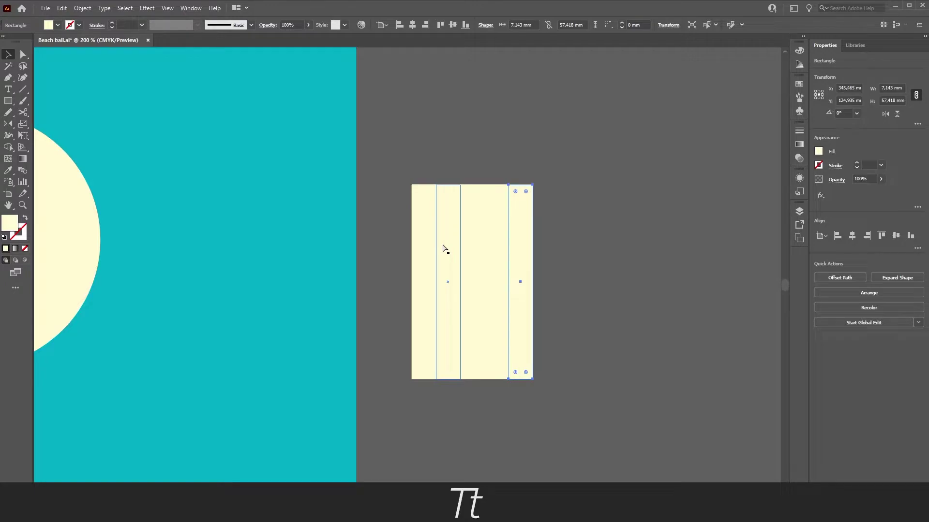
Step: Select the first, third and fifth strips of the 35.714 mm block
click(594, 240)
scroll(541, 264, down, 1)
scroll(542, 263, down, 1)
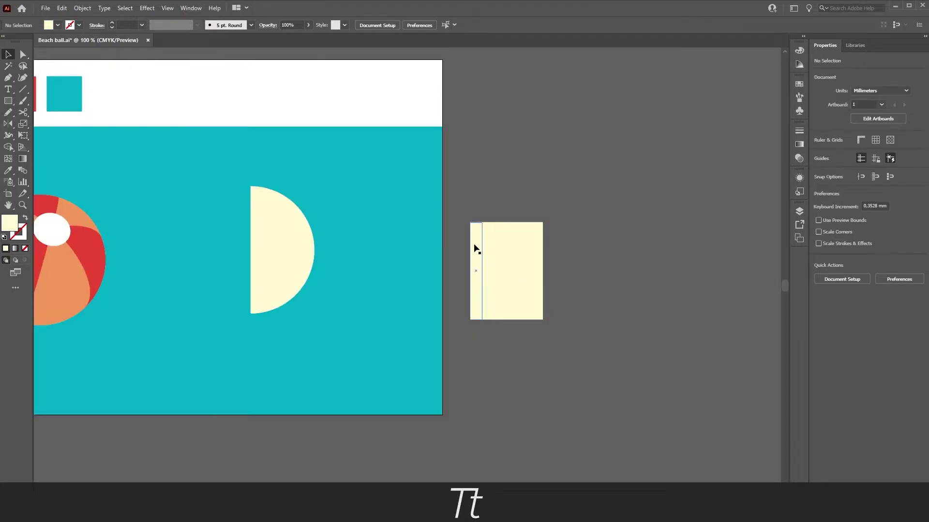
drag(500, 246, 561, 240)
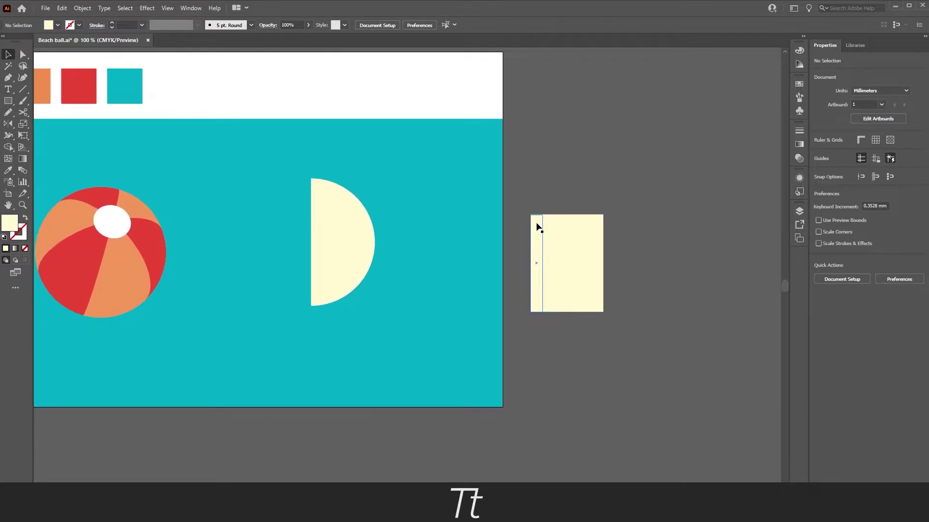
click(536, 233)
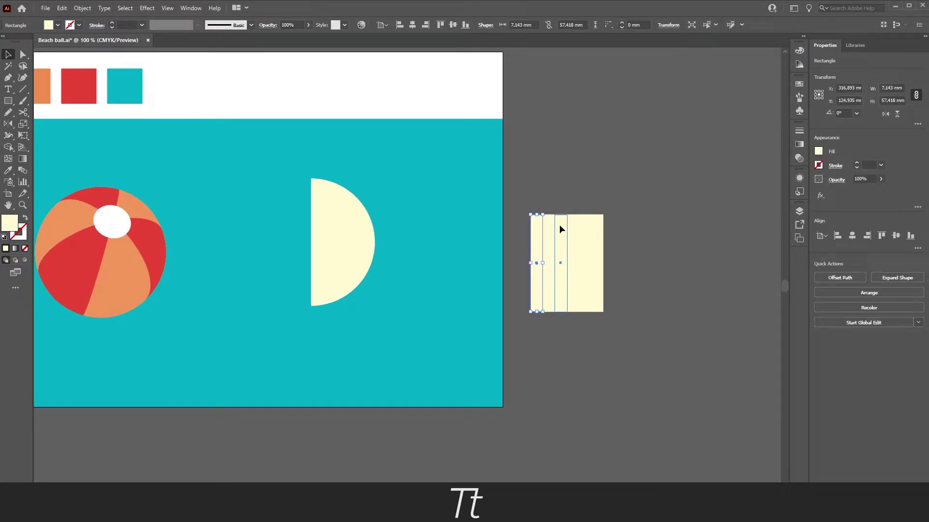
shift+click(560, 224)
drag(560, 224, 628, 234)
shift+click(584, 220)
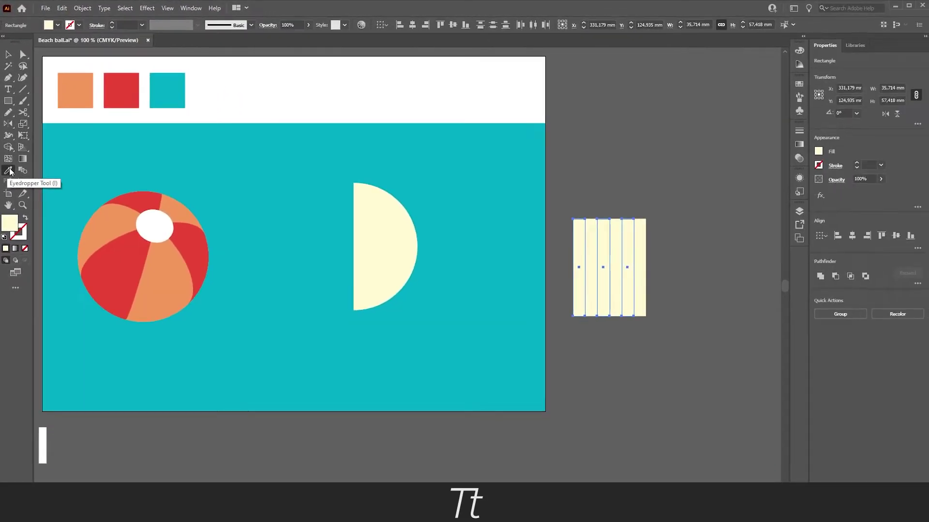
Step: Fill the selected alternate strips with the orange swatch colour using the Eyedropper
click(13, 263)
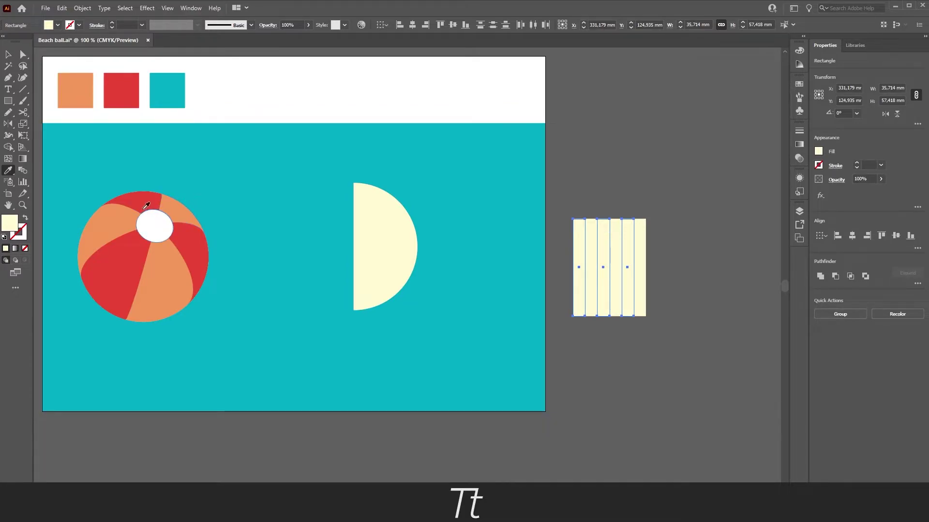
click(82, 87)
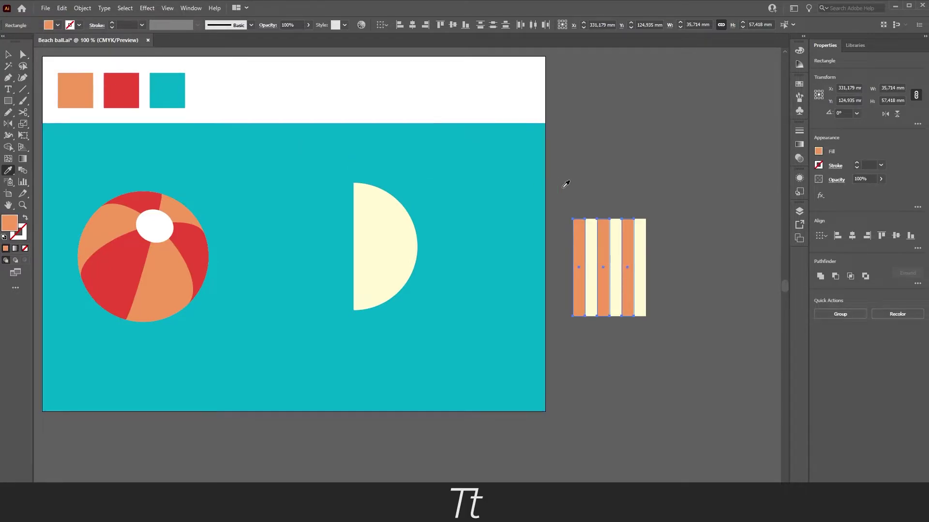
key(v)
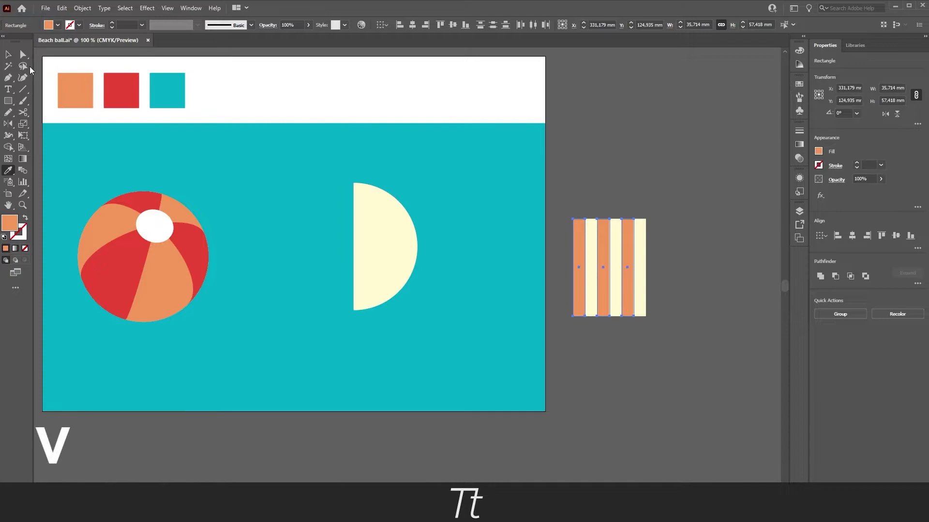
click(626, 201)
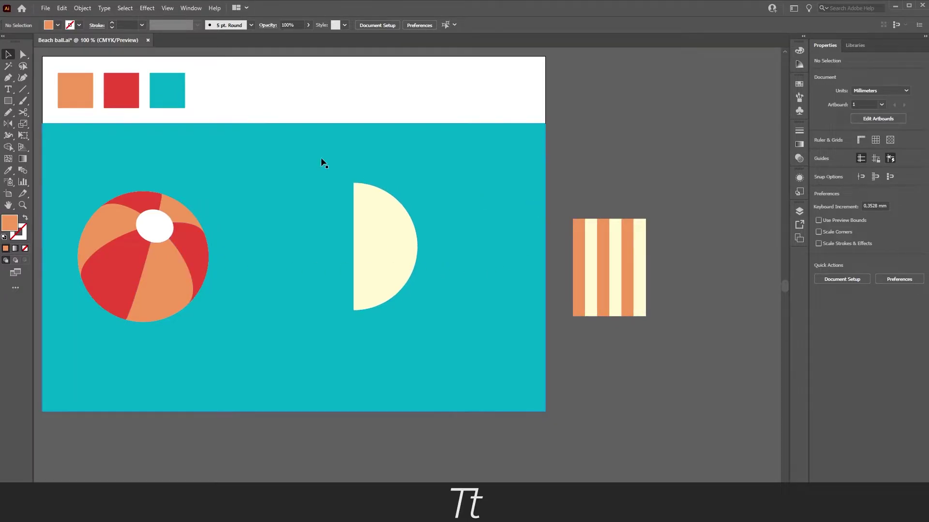
Step: Select the remaining cream stripes, fill them with the red swatch, and deselect
click(23, 54)
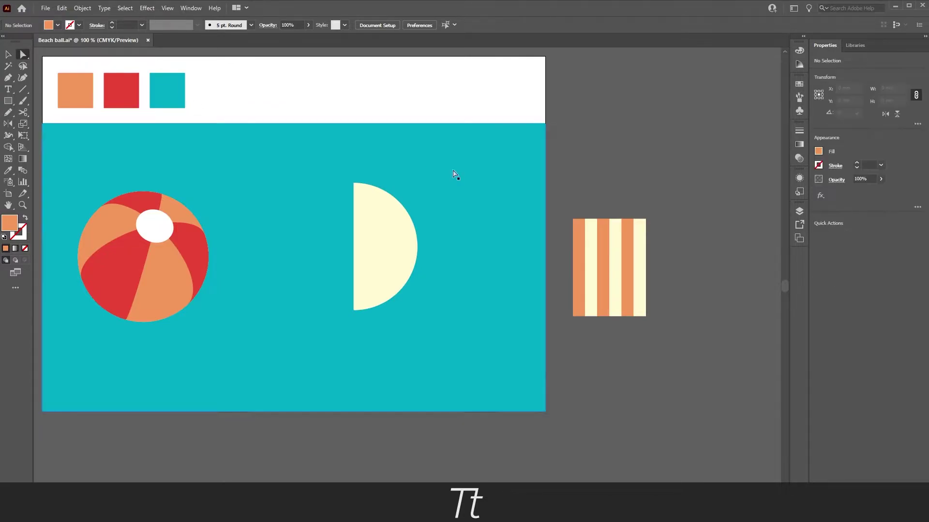
click(591, 237)
key(v)
shift+click(619, 237)
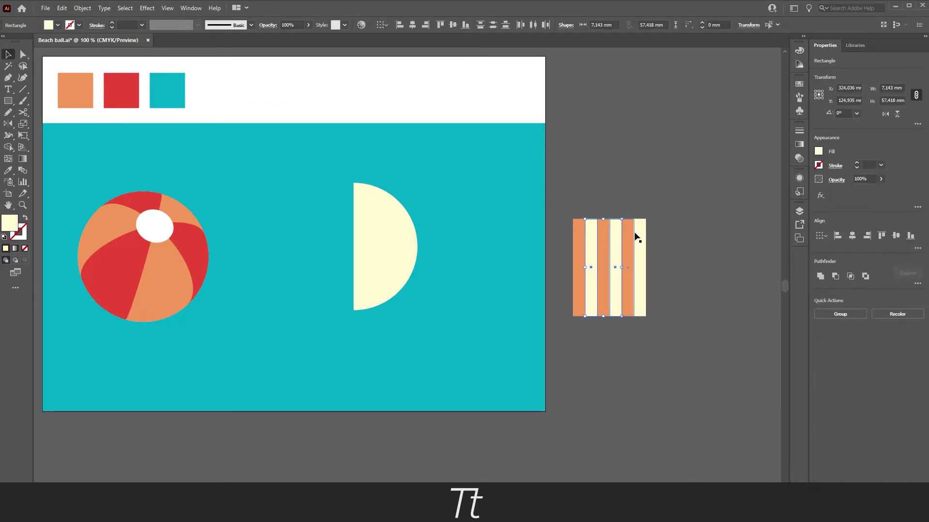
shift+click(639, 236)
click(9, 170)
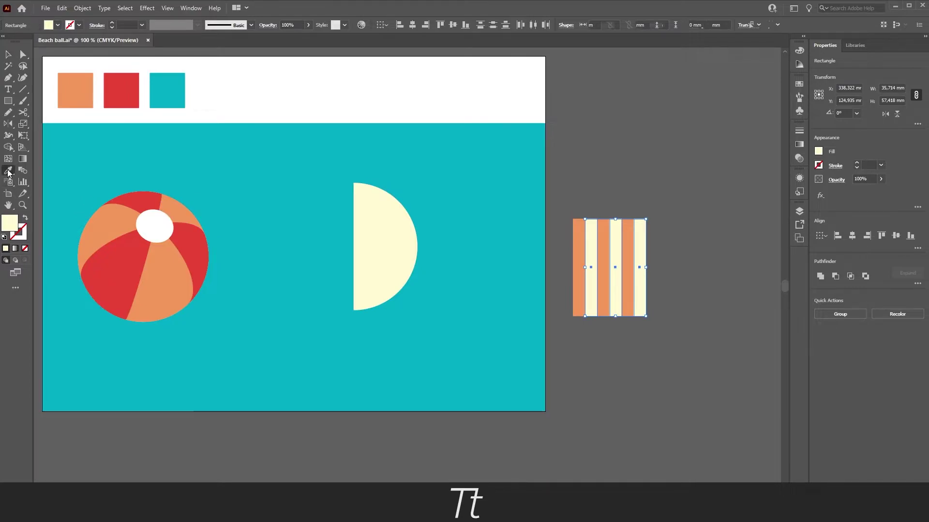
click(116, 86)
key(v)
key(ctrl+shift+a)
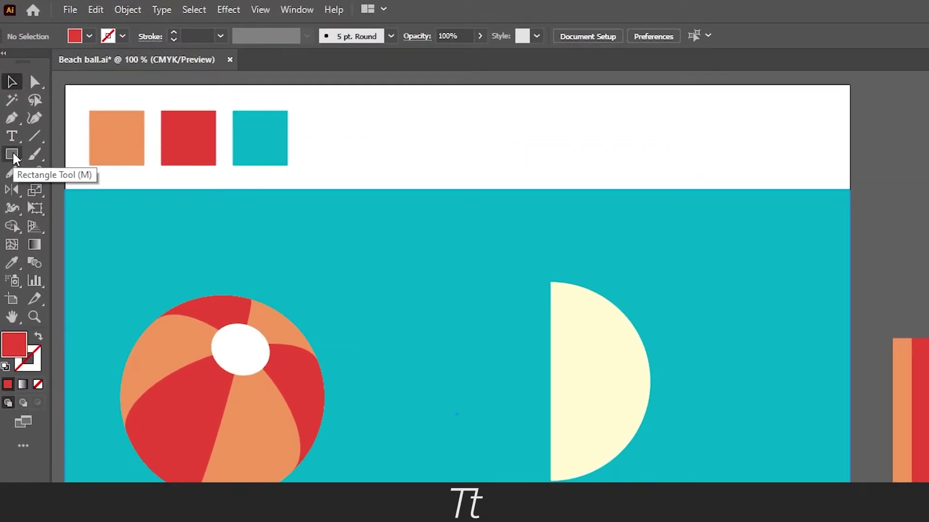
Step: Draw a rectangle bar across the top of the striped block
click(12, 154)
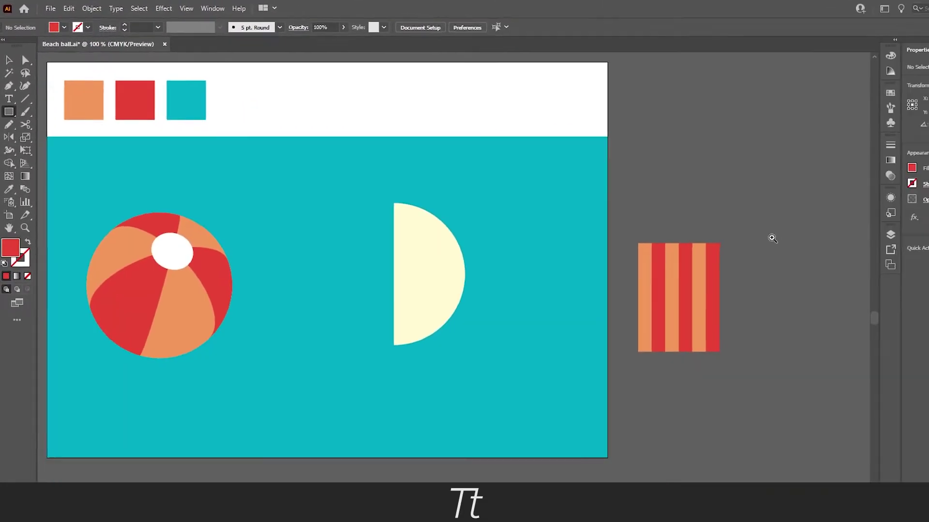
scroll(727, 345, up, 5)
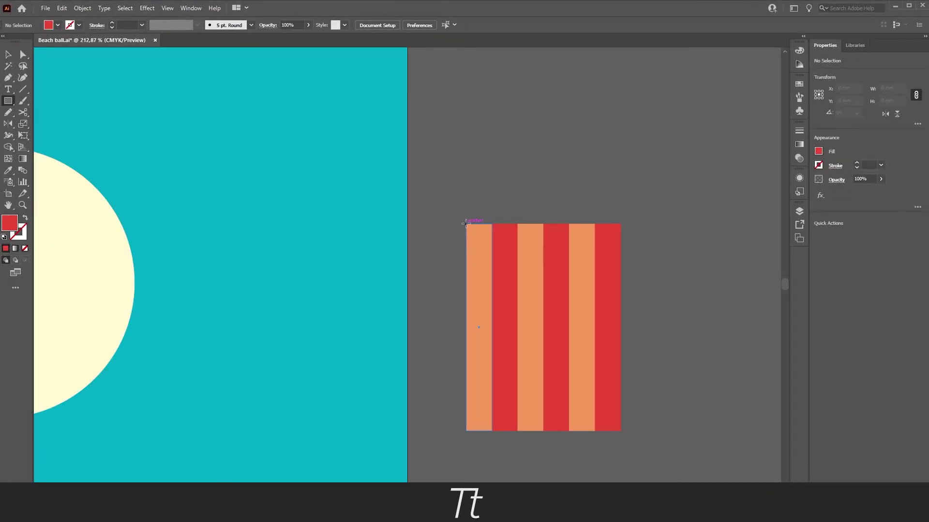
drag(465, 223, 621, 206)
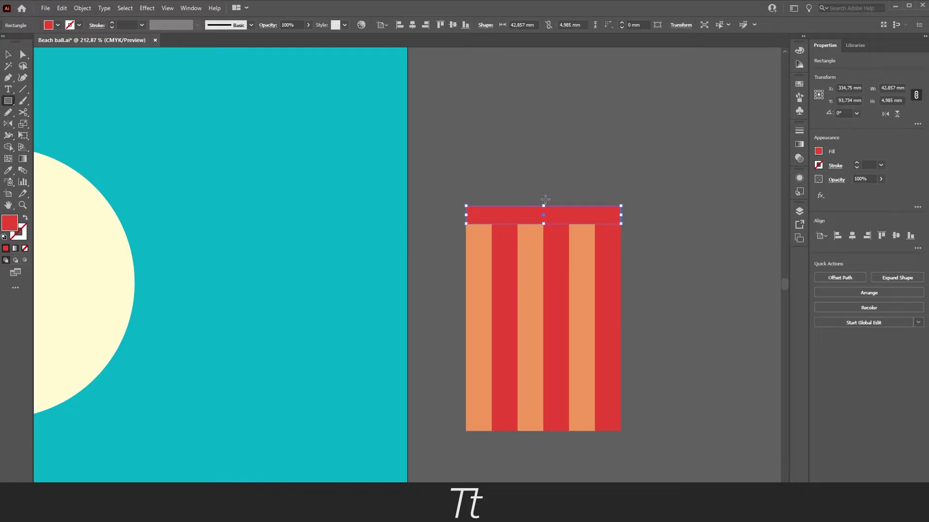
key(v)
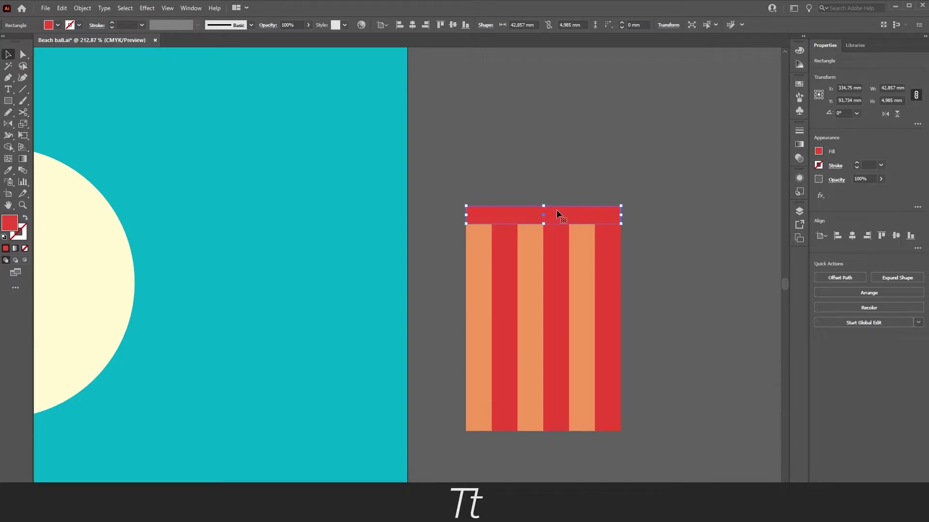
key(ctrl+1)
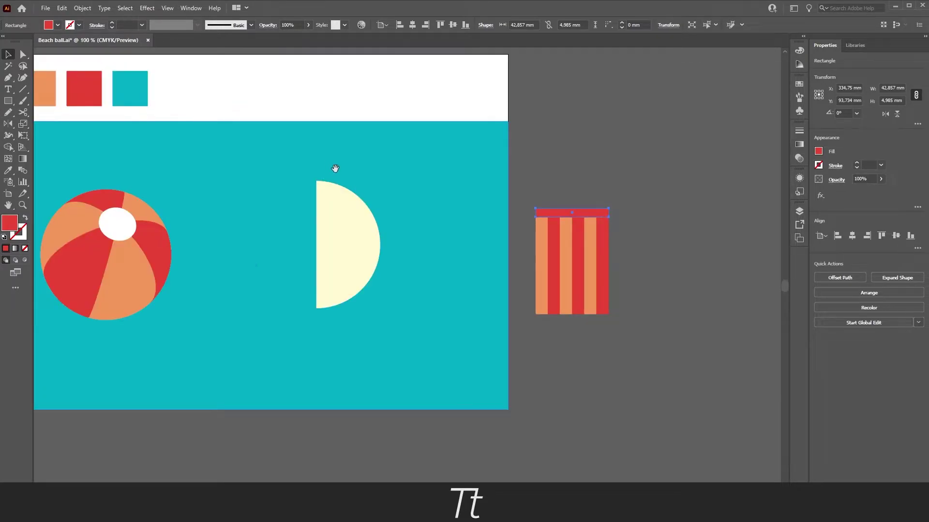
Step: Make the bar white from the ball's spot, then group it with all the stripes
key(i)
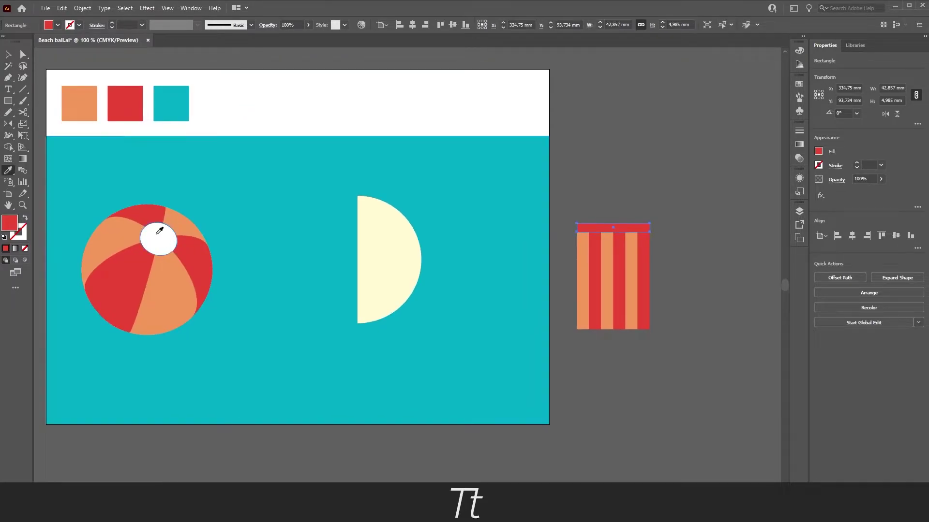
click(250, 88)
key(v)
click(653, 295)
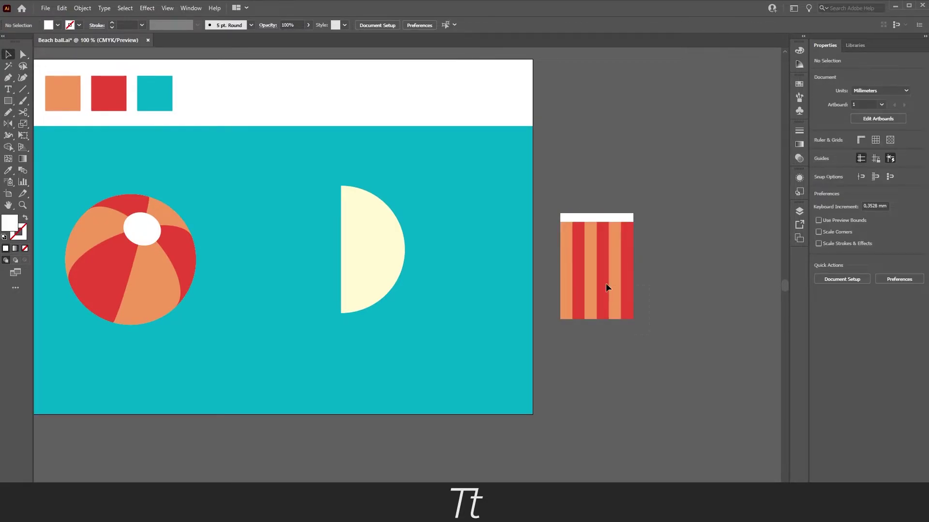
drag(554, 207, 554, 205)
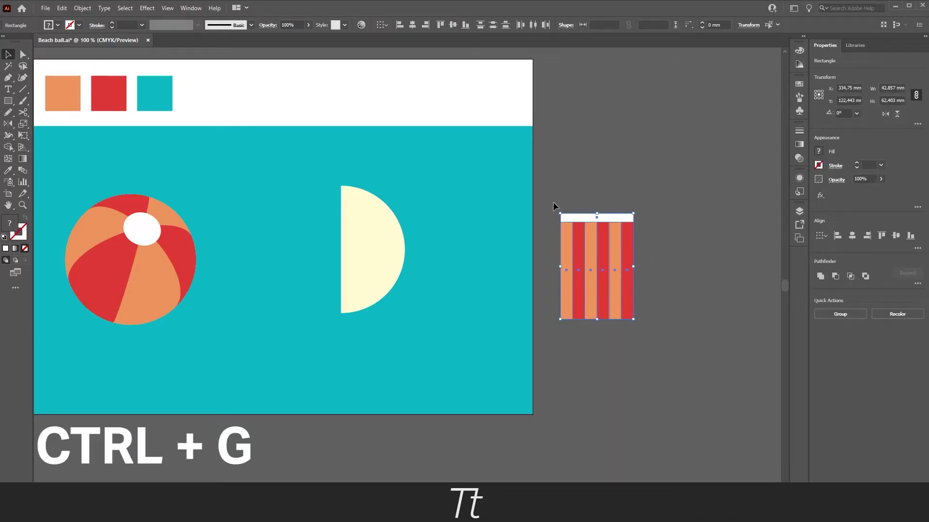
key(ctrl+g)
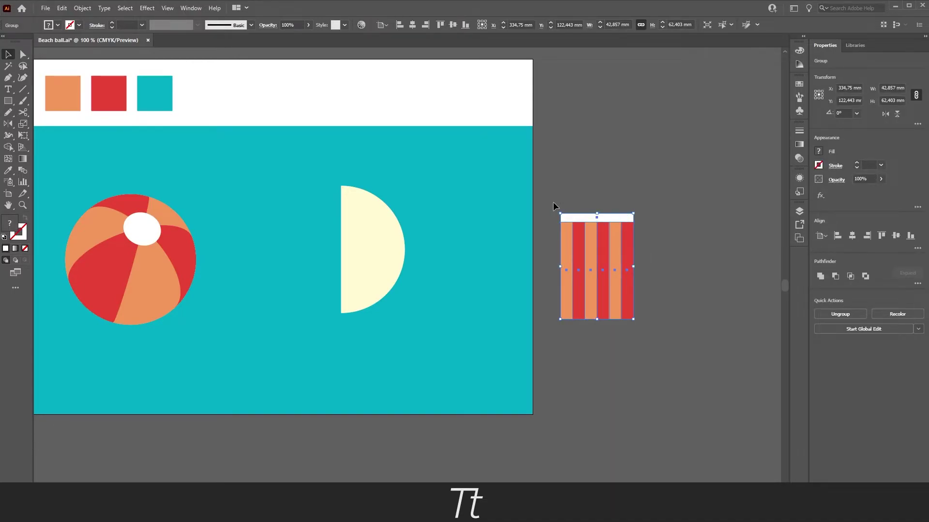
Step: Bring the Symbols panel with its default symbols to the front after checking the Object menu
click(86, 8)
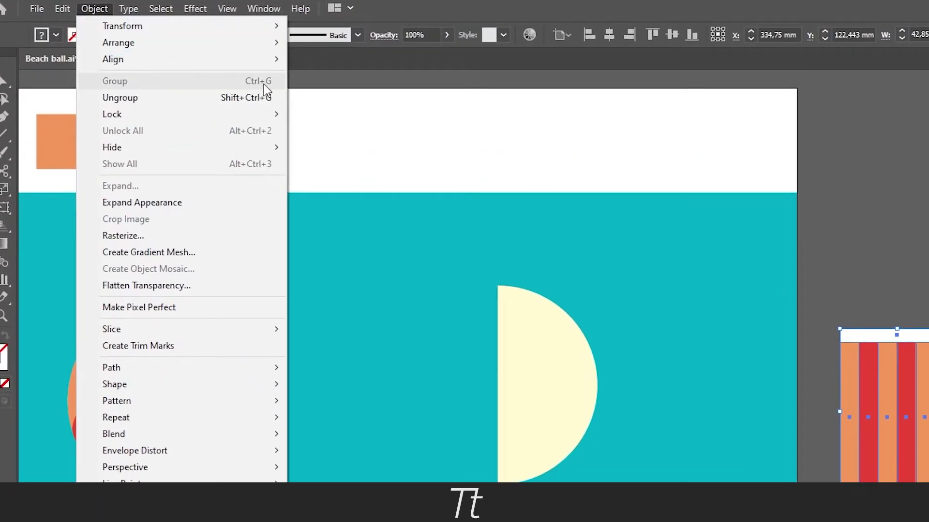
key(Escape)
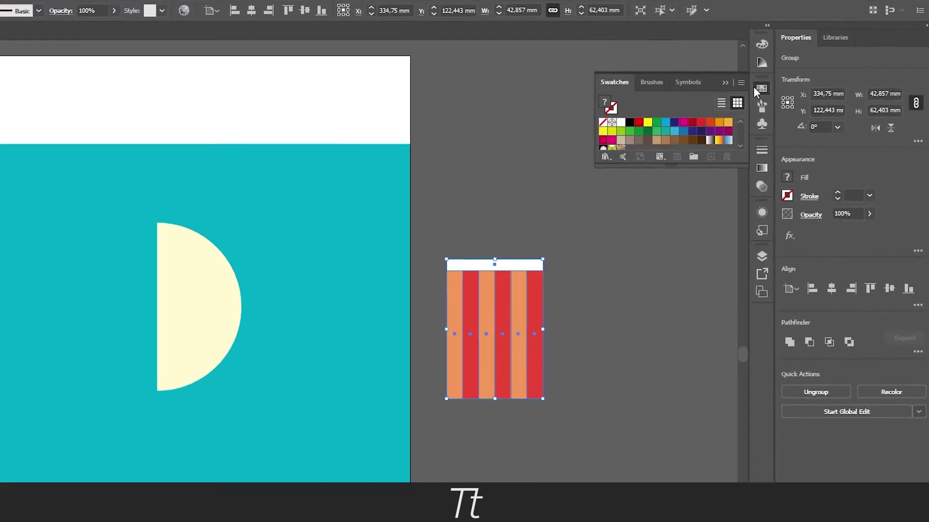
click(688, 81)
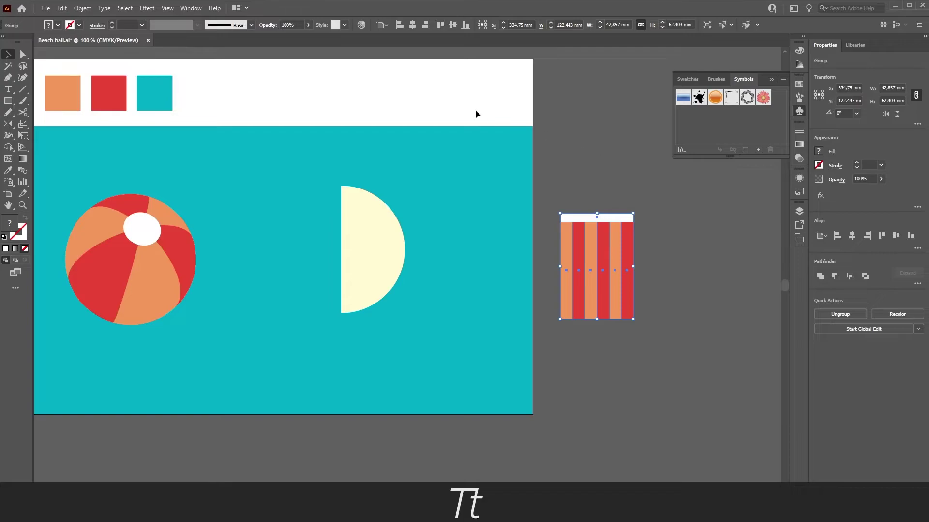
click(197, 9)
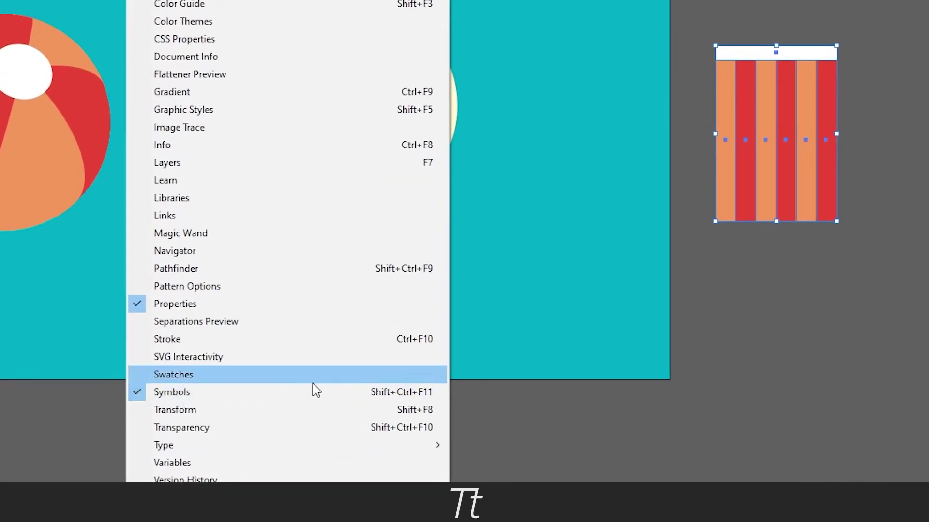
key(Escape)
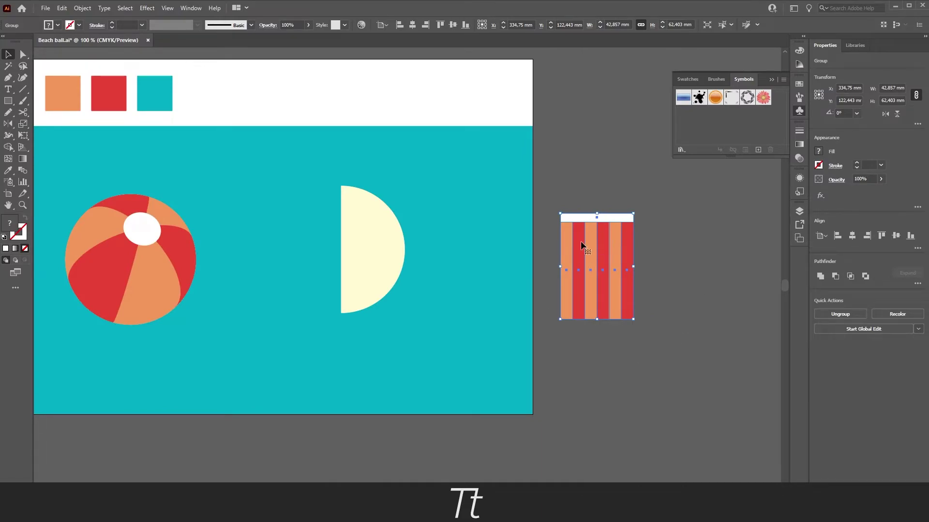
Step: Drop the striped group into Symbols as a Movie Clip symbol named 'Beach Ball'
drag(580, 241, 698, 135)
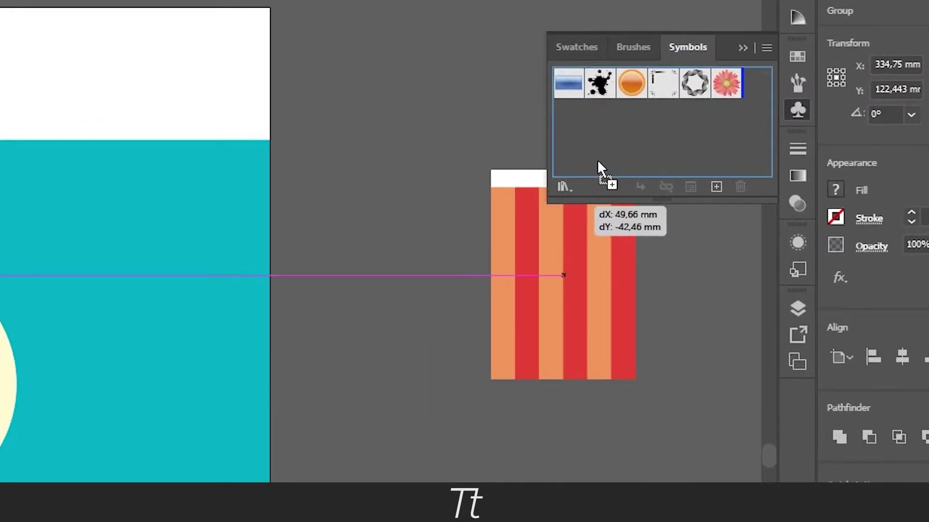
drag(597, 162, 619, 128)
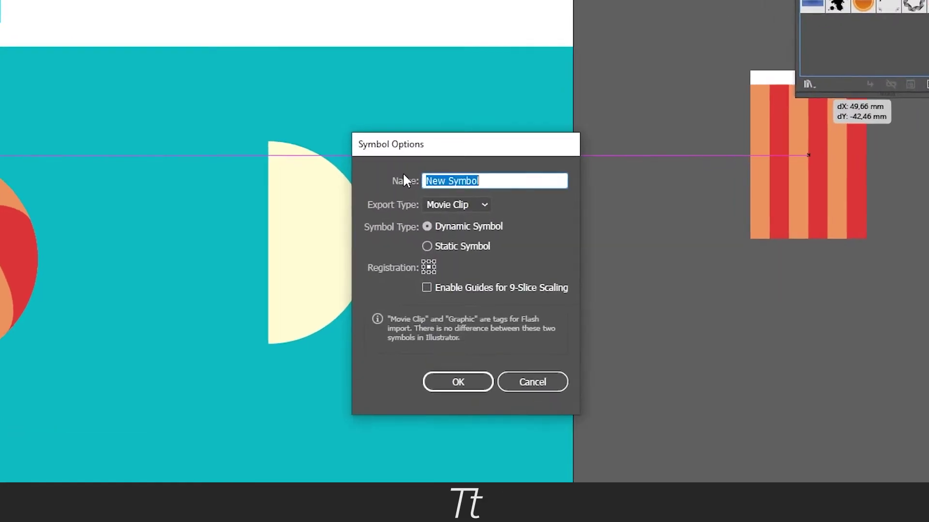
text(Beach Ball)
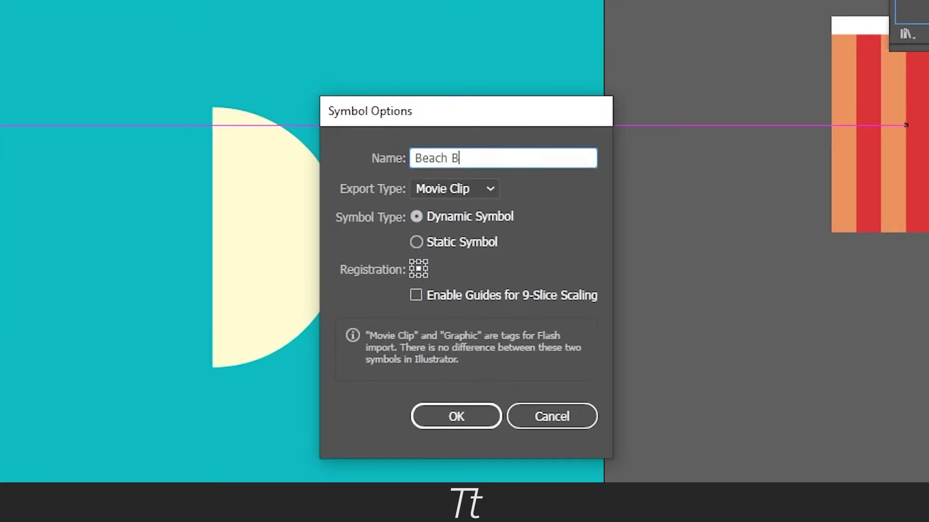
click(431, 192)
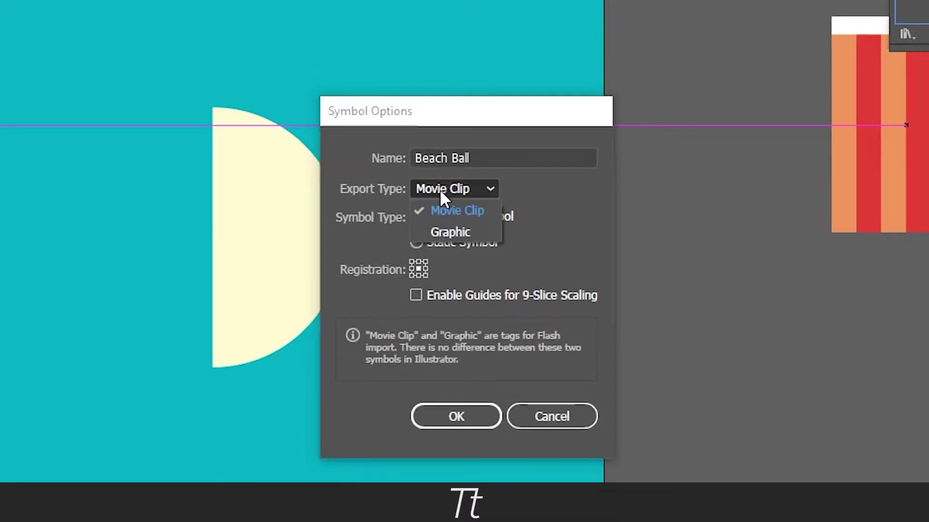
click(450, 213)
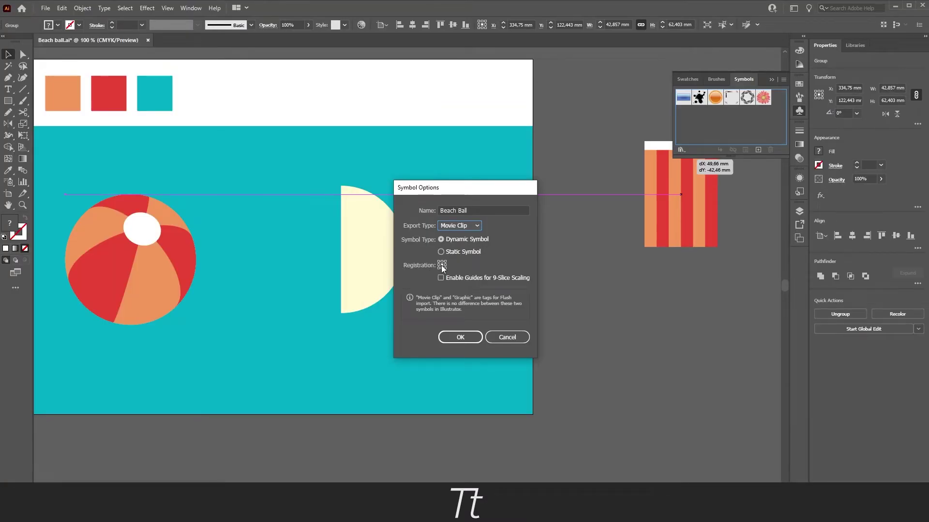
click(461, 337)
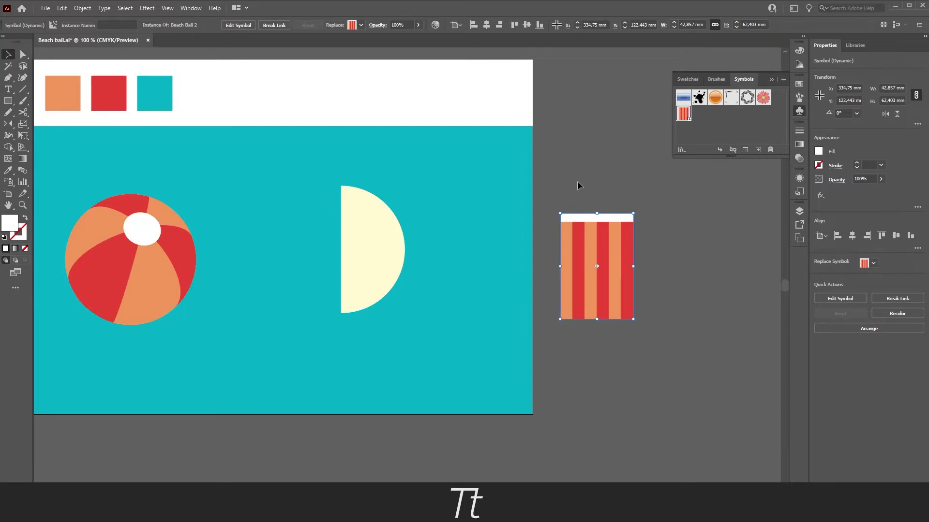
scroll(483, 221, left, 2)
scroll(483, 221, down, 1)
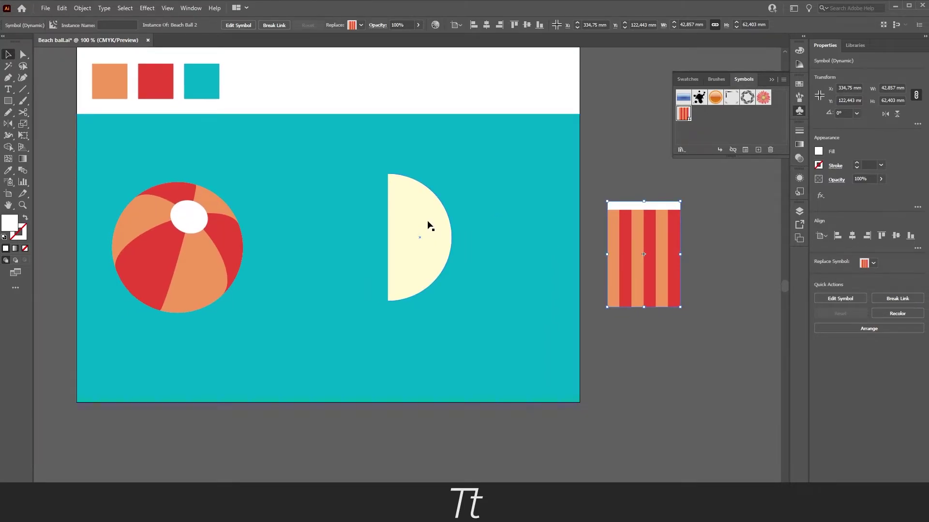
Step: Apply Effect > 3D > Revolve to the cream half-circle with a No Shading surface
click(428, 225)
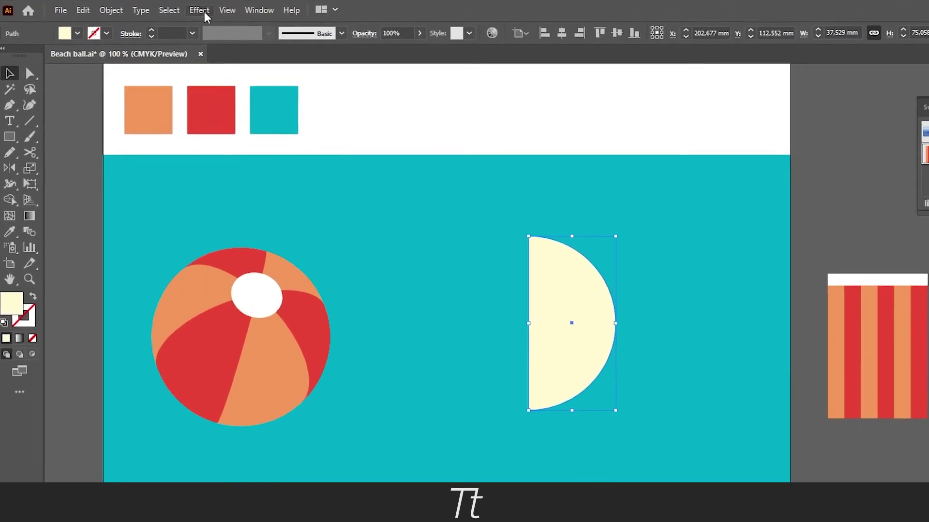
click(203, 11)
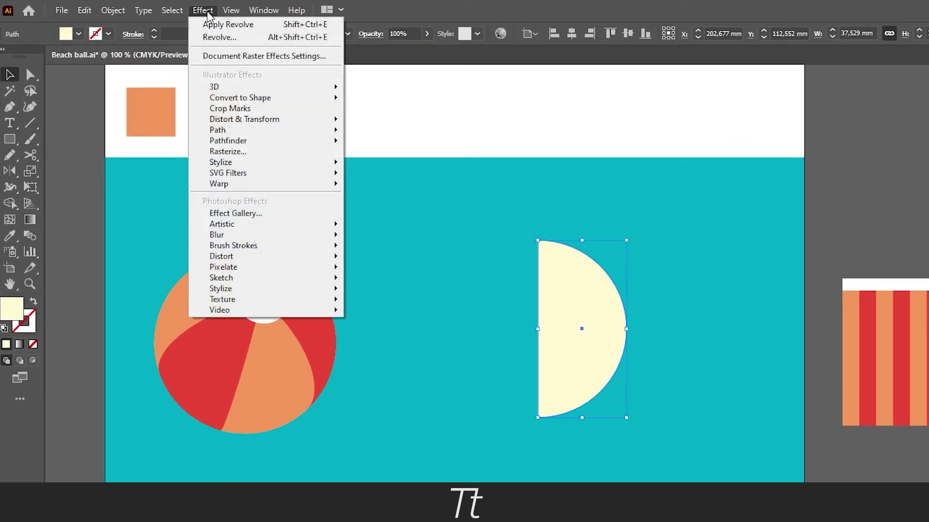
mouse_move(222, 88)
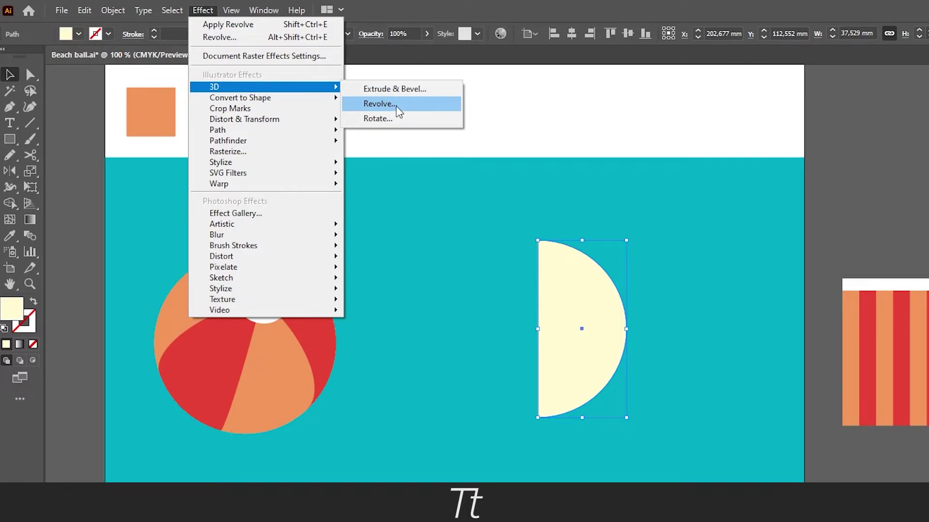
click(397, 107)
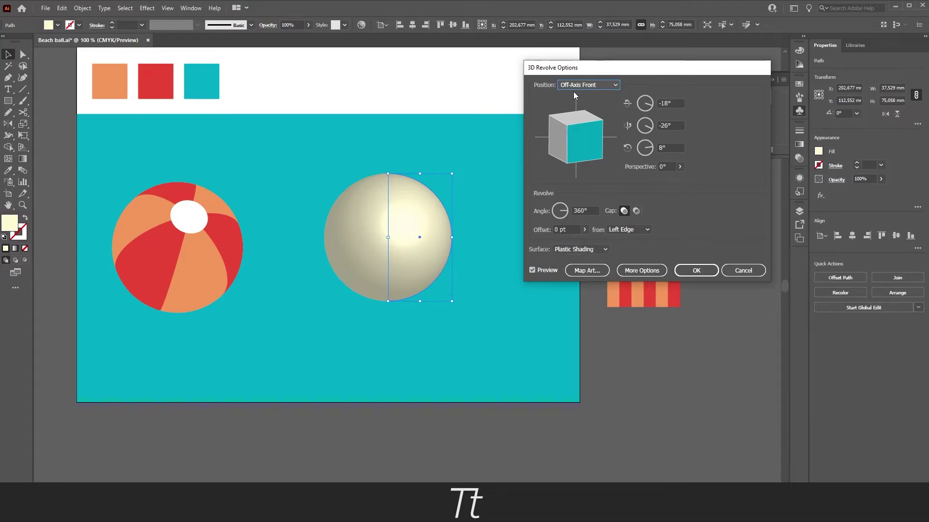
drag(569, 70, 560, 72)
click(569, 248)
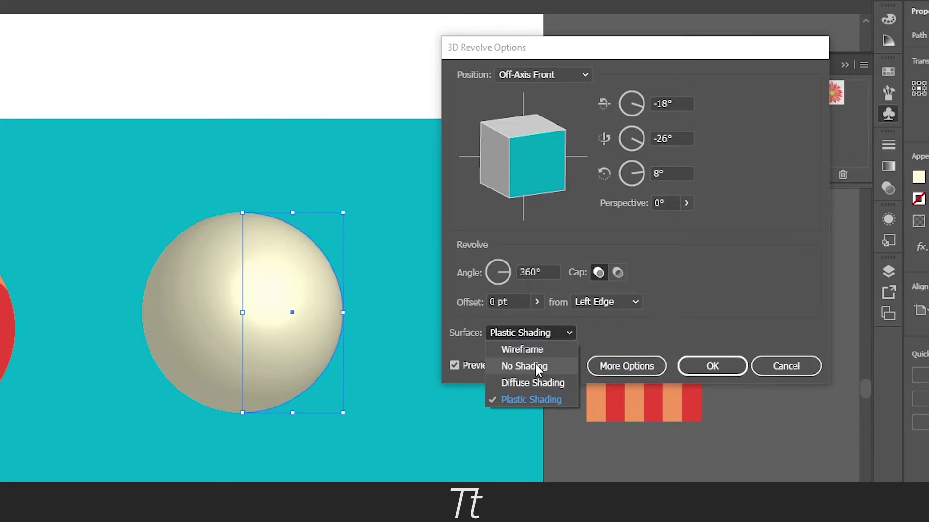
click(534, 366)
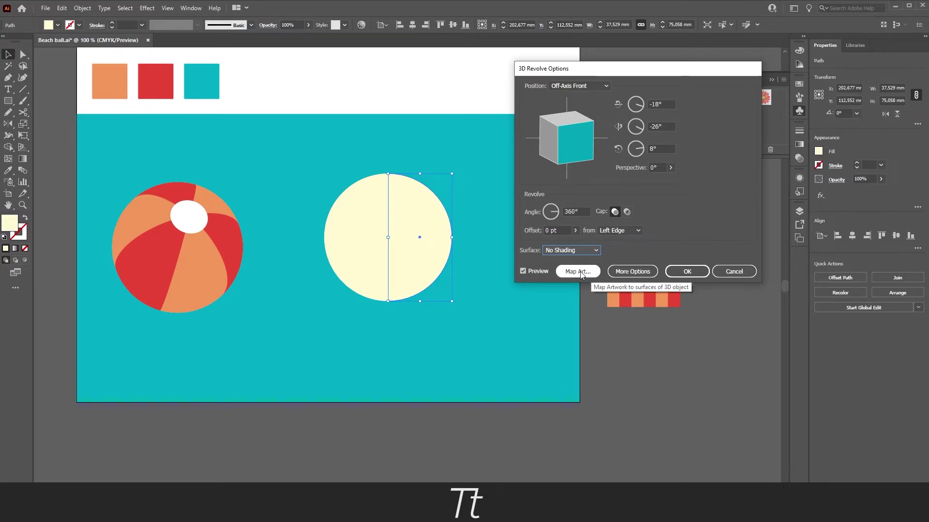
Step: Map the Beach Ball 2 symbol onto the sphere with Scale to Fit, and confirm
click(581, 273)
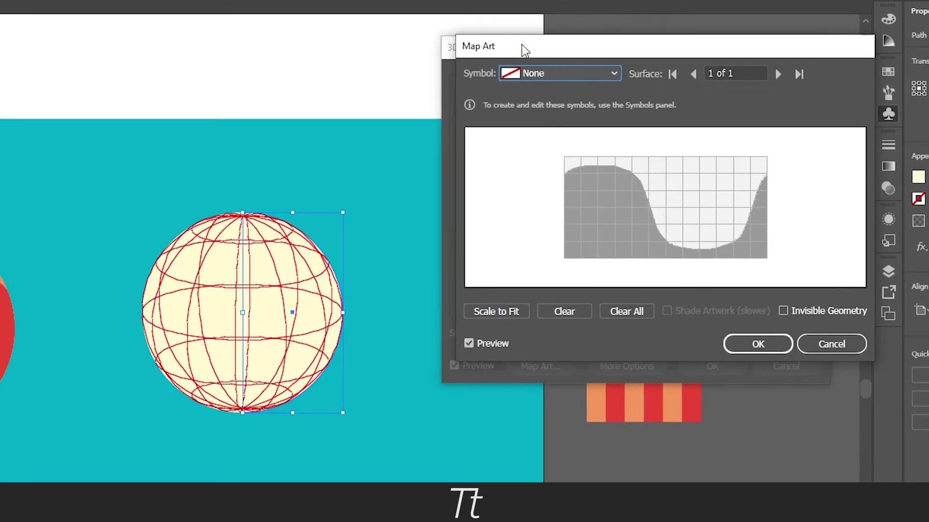
drag(566, 67, 548, 79)
drag(493, 64, 463, 72)
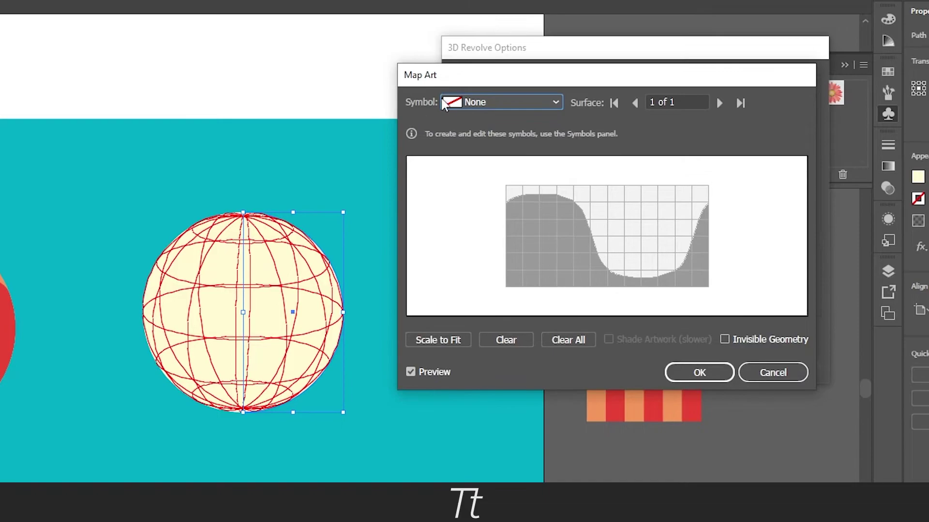
click(471, 103)
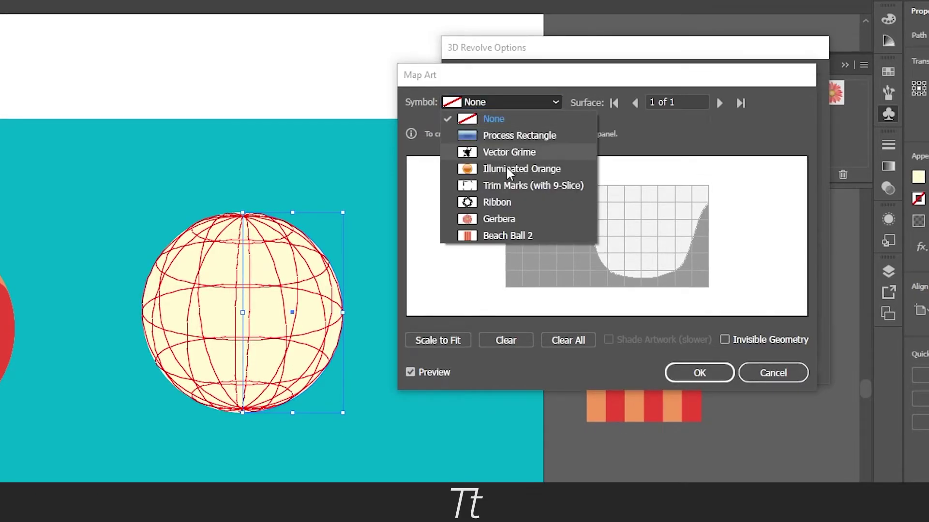
click(515, 236)
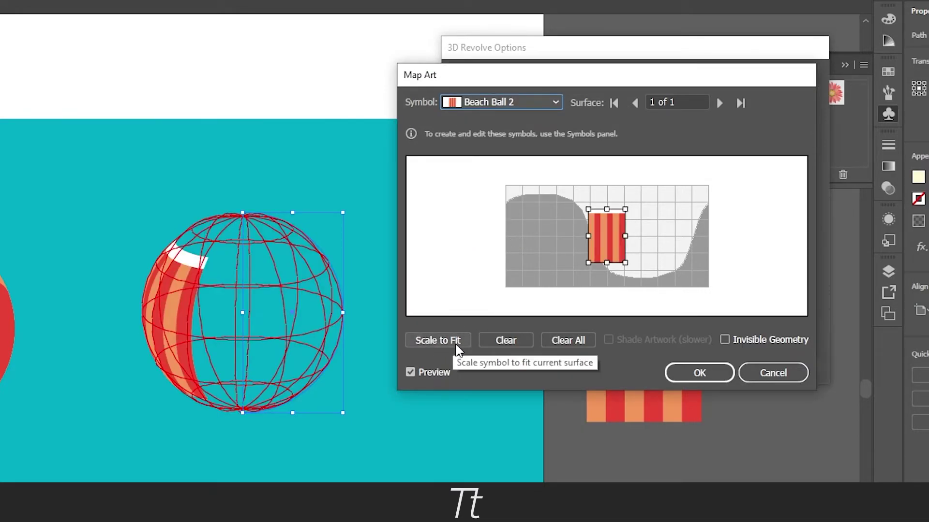
click(443, 339)
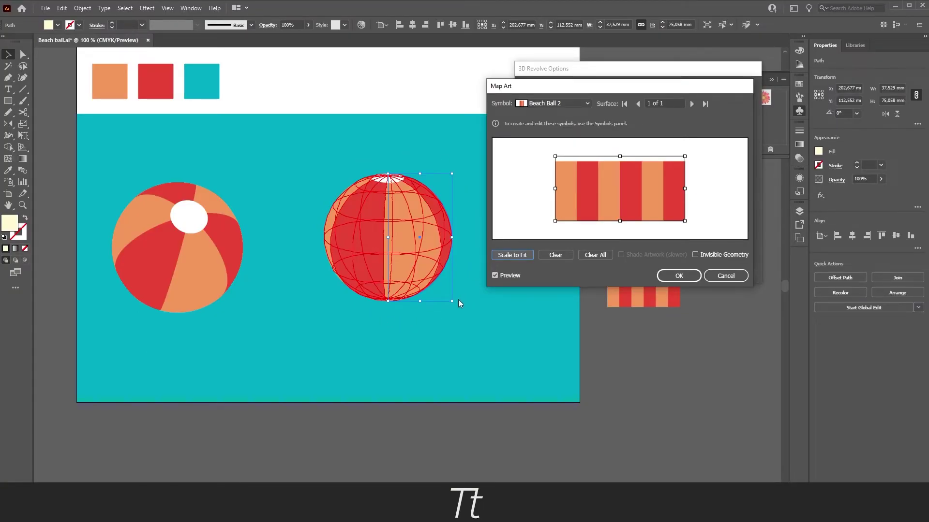
click(675, 277)
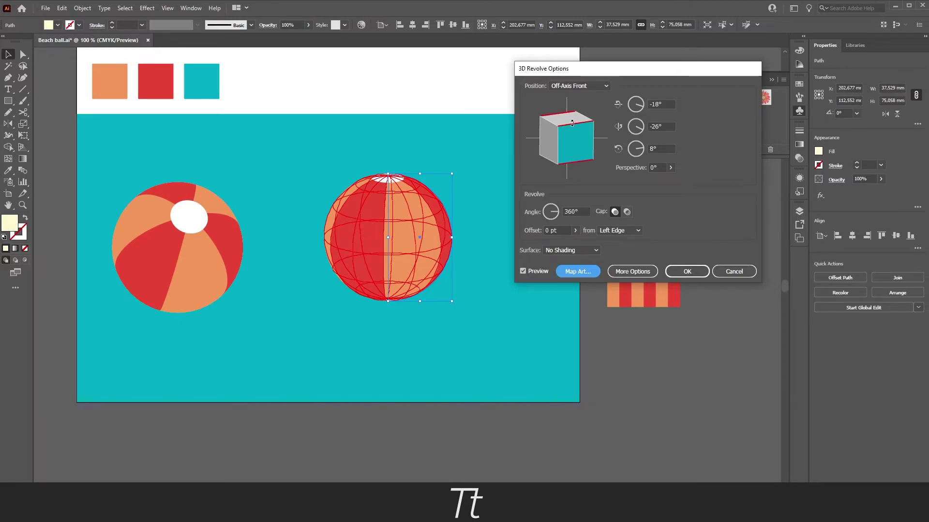
Step: Rotate the ball to −64°, −17°, 14° with the white cap up, apply the revolve, and zoom in
mouse_move(573, 123)
mouse_down()
mouse_move(536, 143)
mouse_move(538, 151)
mouse_move(499, 142)
mouse_move(534, 161)
mouse_move(574, 141)
mouse_up()
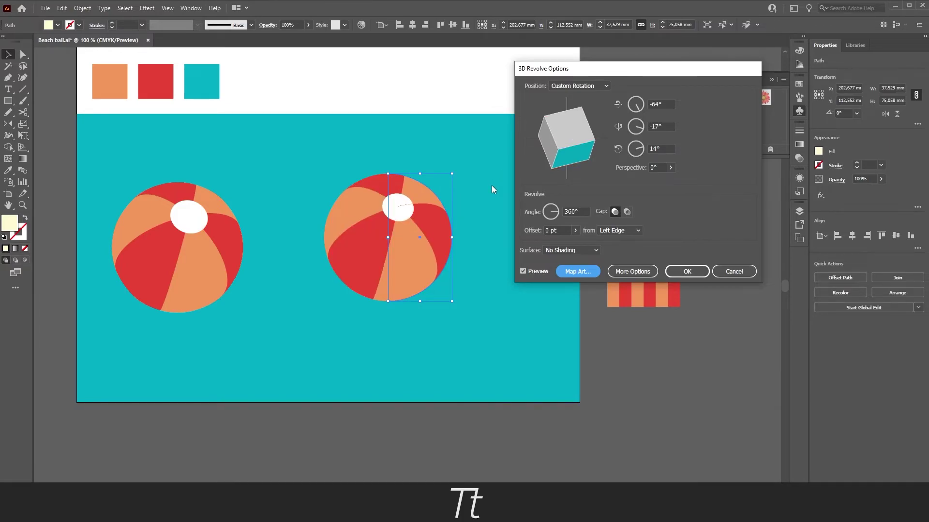
click(689, 272)
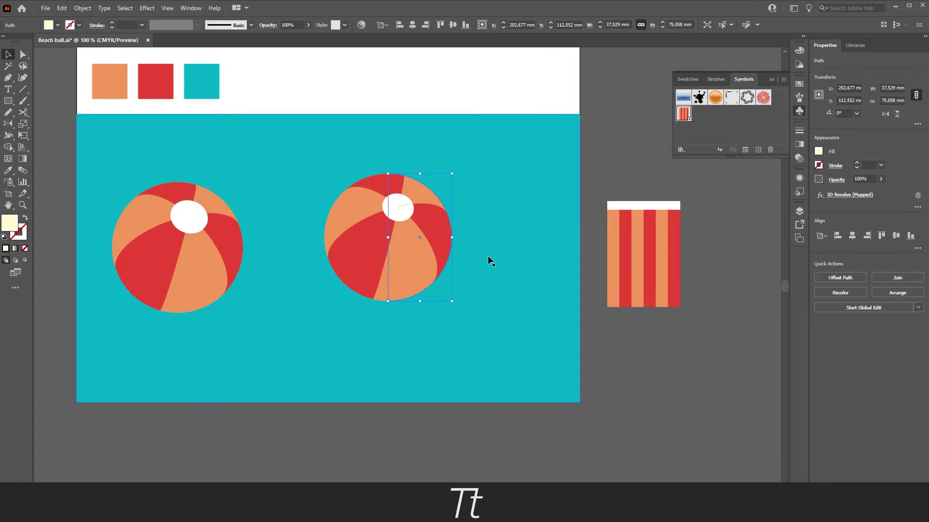
click(488, 261)
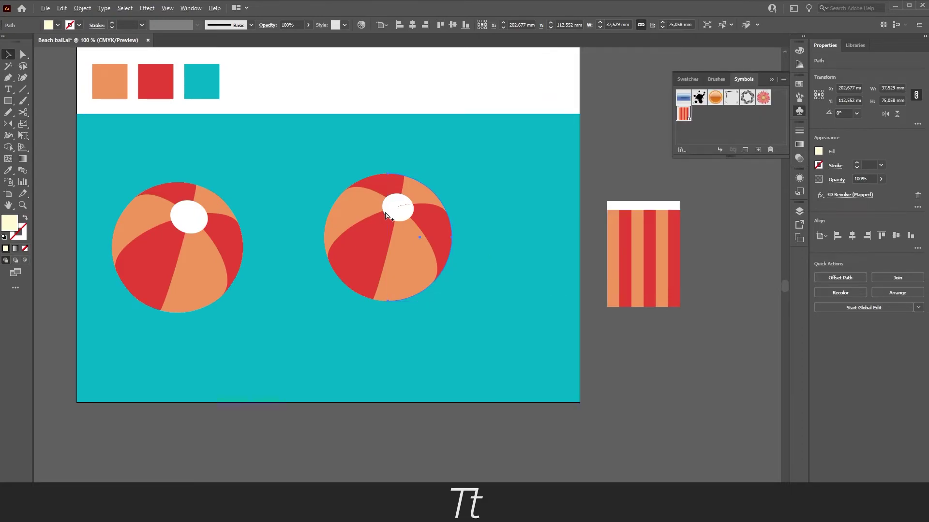
click(357, 208)
click(438, 229)
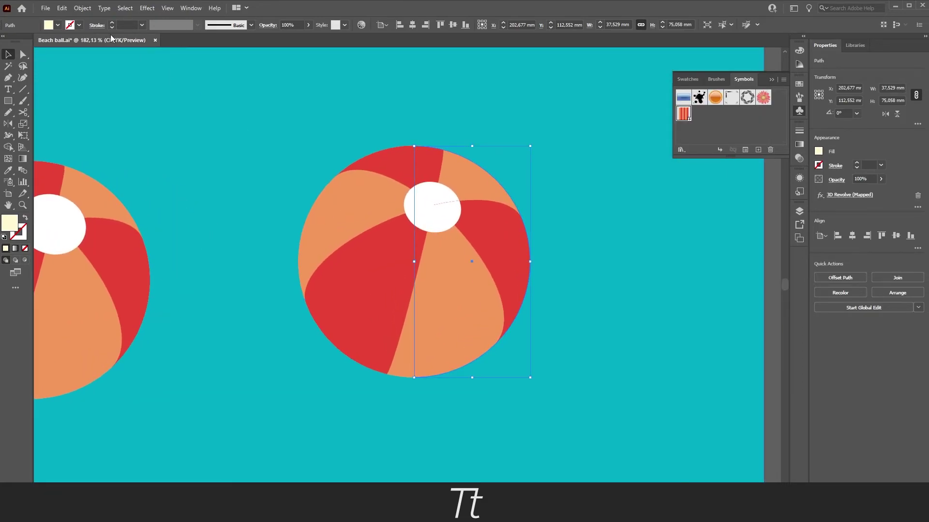
Step: Expand the 3D ball into flat shapes with Object > Expand Appearance
click(82, 9)
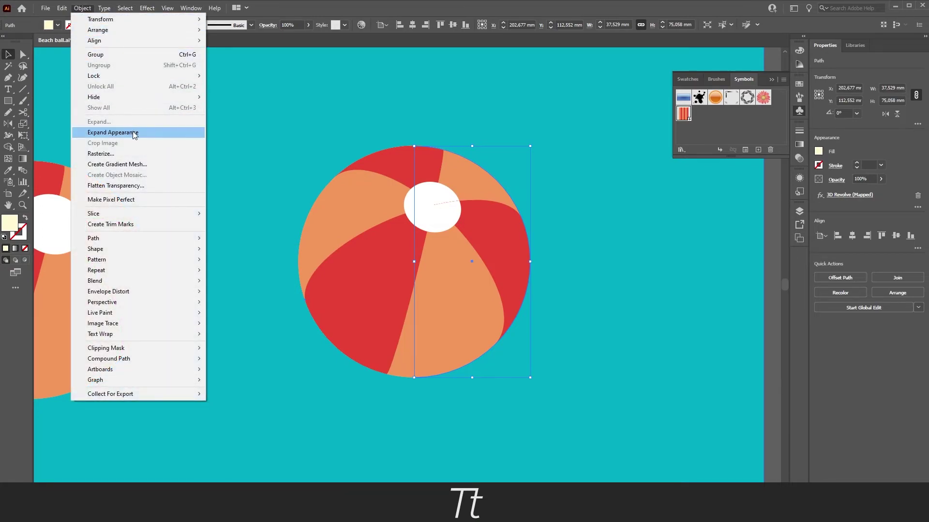
click(134, 133)
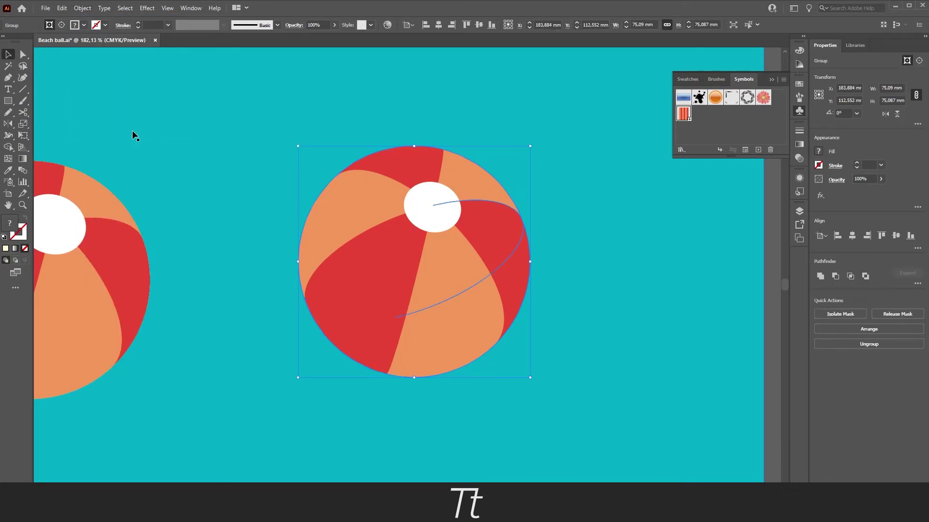
click(540, 234)
scroll(441, 208, up, 5)
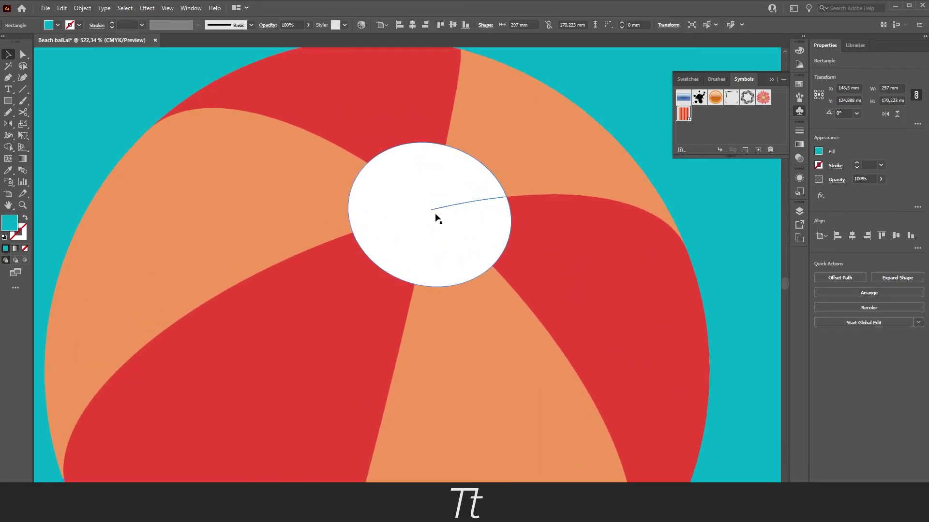
scroll(435, 209, down, 3)
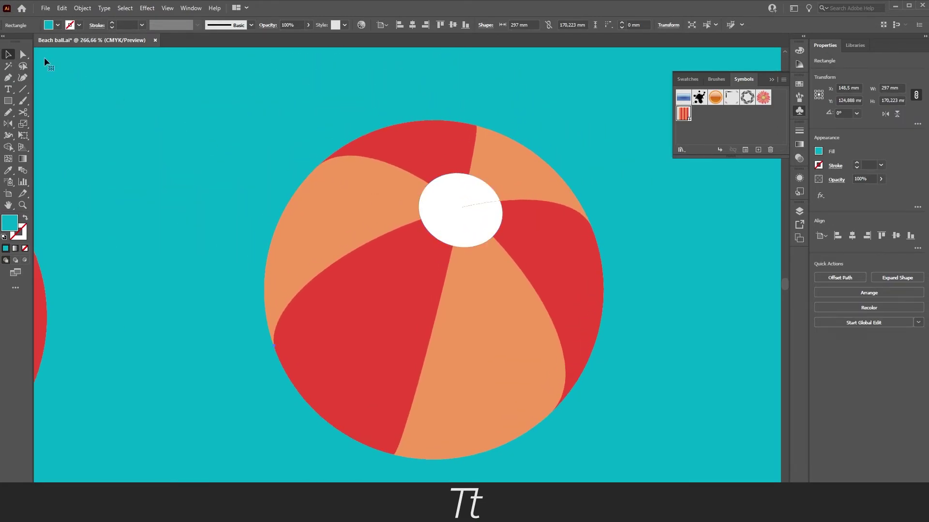
Step: Inspect the stray line and its anchor inside the white cap of the expanded group
click(24, 55)
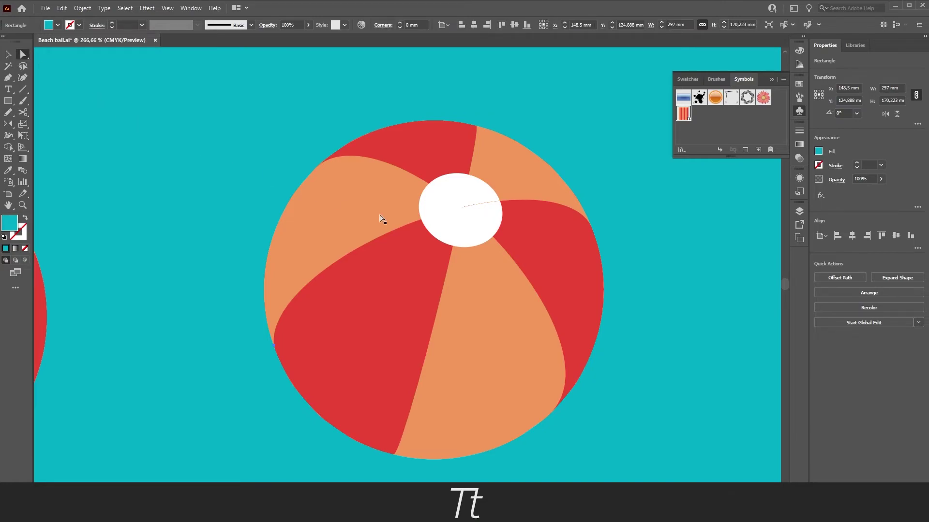
click(462, 210)
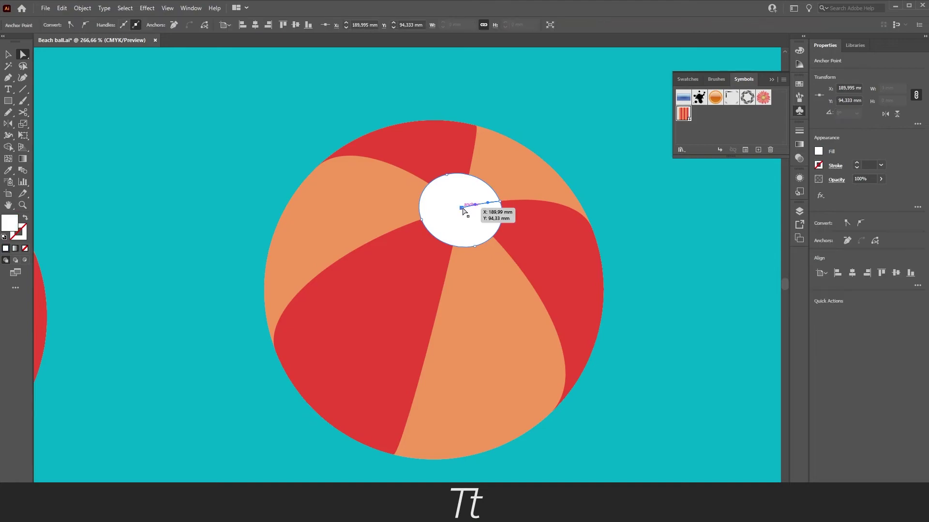
key(v)
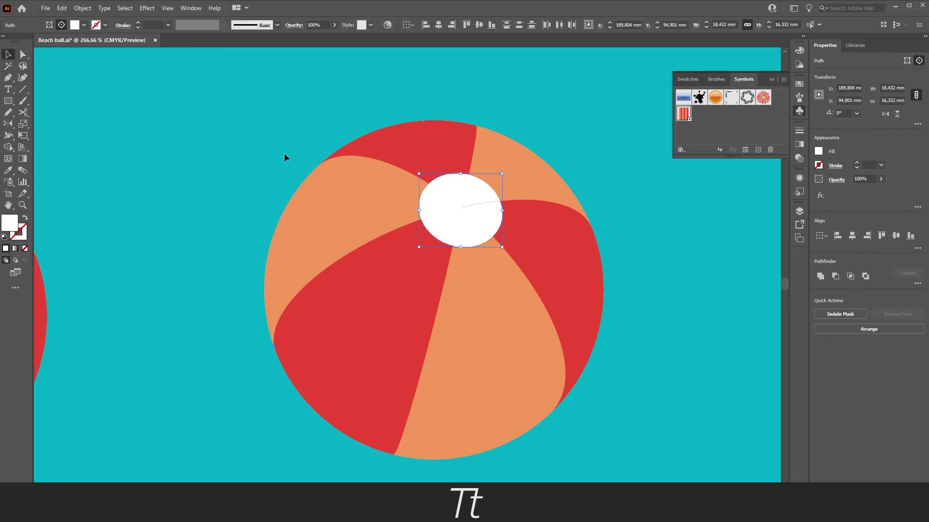
click(286, 154)
click(384, 192)
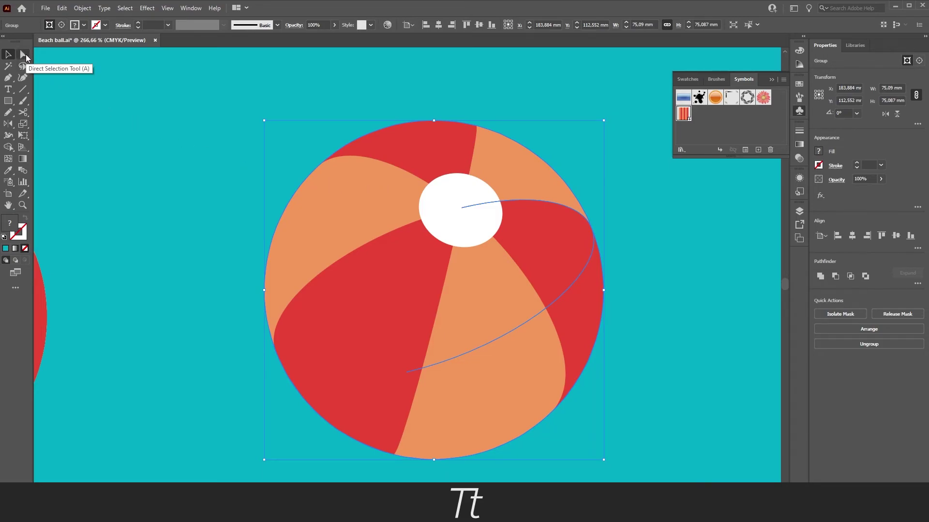
click(461, 208)
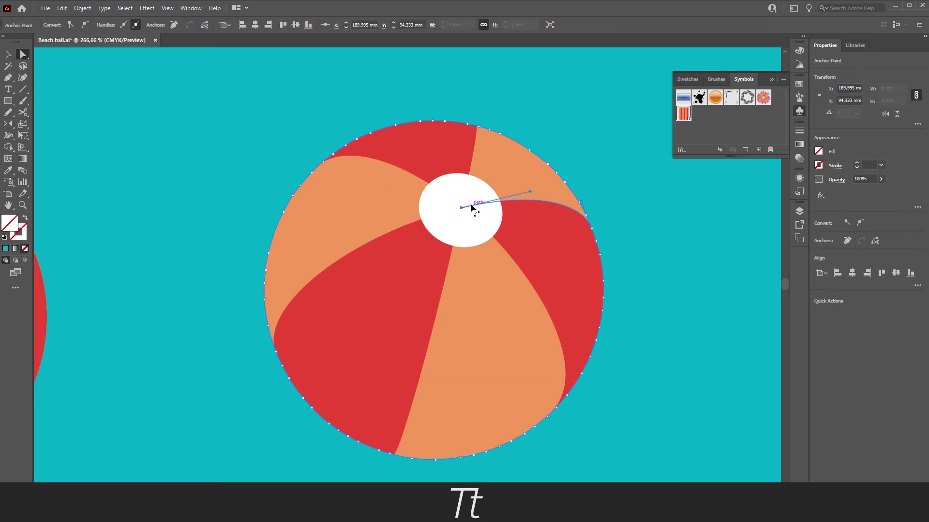
click(472, 208)
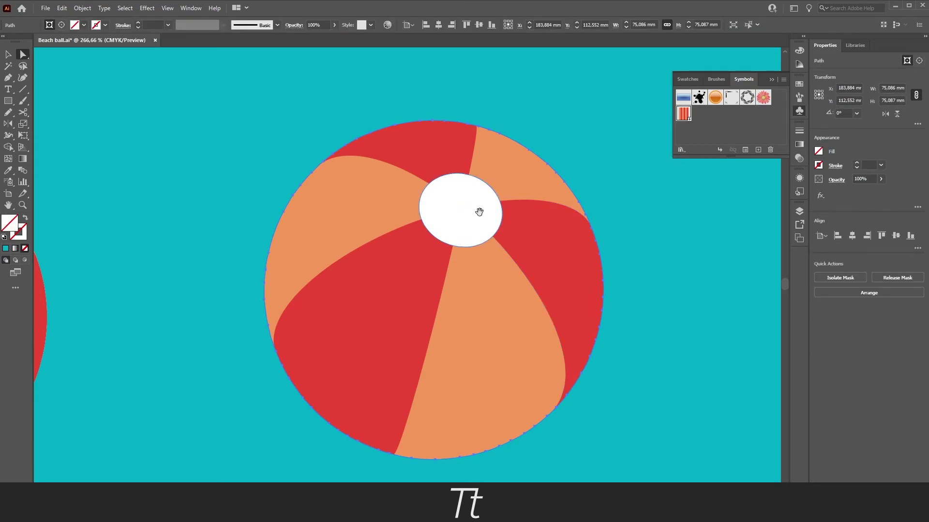
click(476, 210)
Step: Select the whole beach ball group and scale it down toward about 45 mm
scroll(585, 228, down, 3)
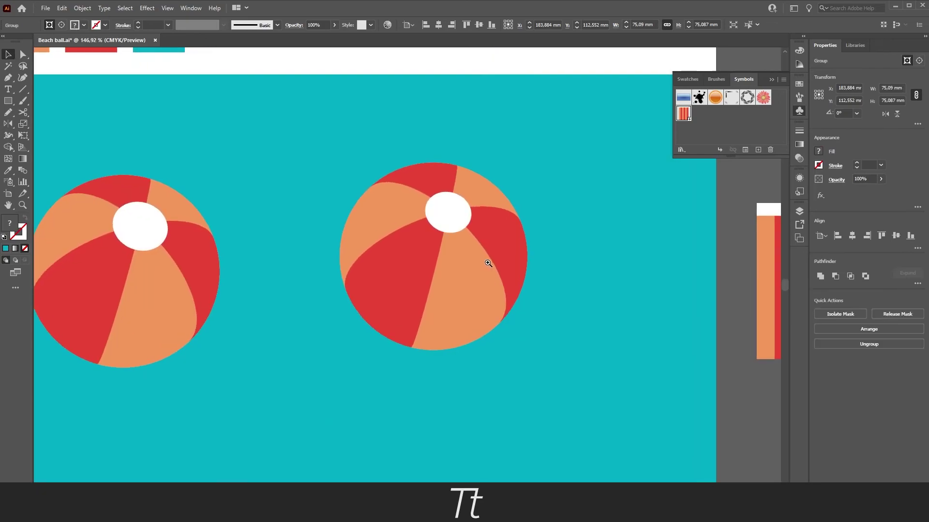
key(v)
click(488, 265)
drag(527, 255, 638, 227)
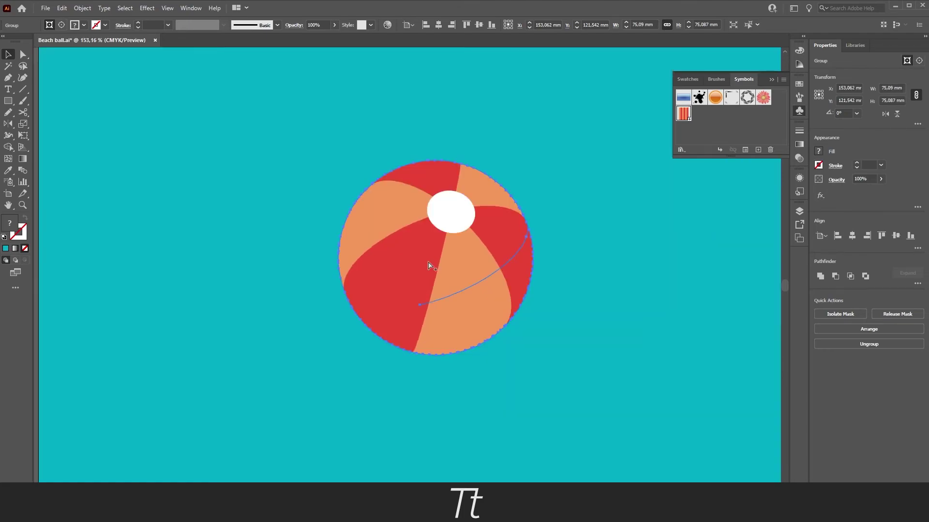
Step: Select the upper-left orange stripe segment inside the ball group
key(ctrl+minus)
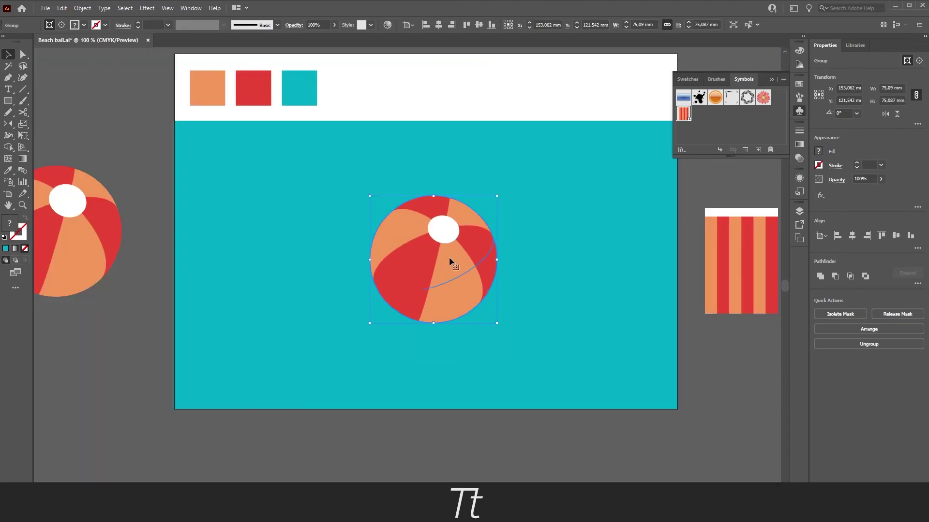
key(ctrl+plus)
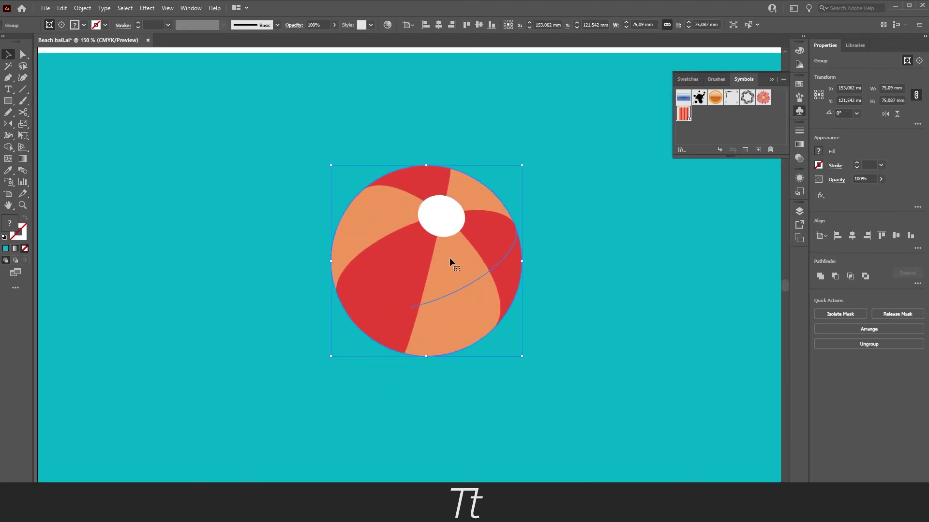
drag(547, 249, 348, 242)
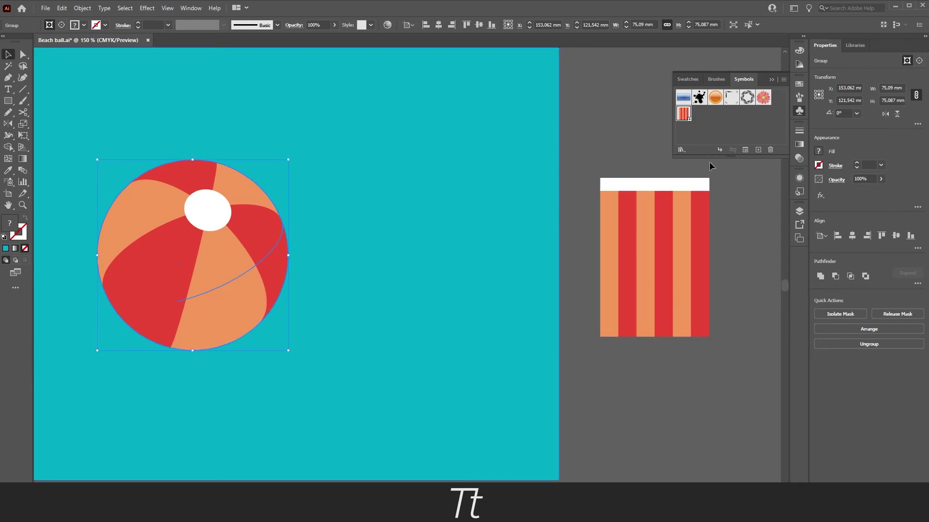
drag(347, 200, 581, 187)
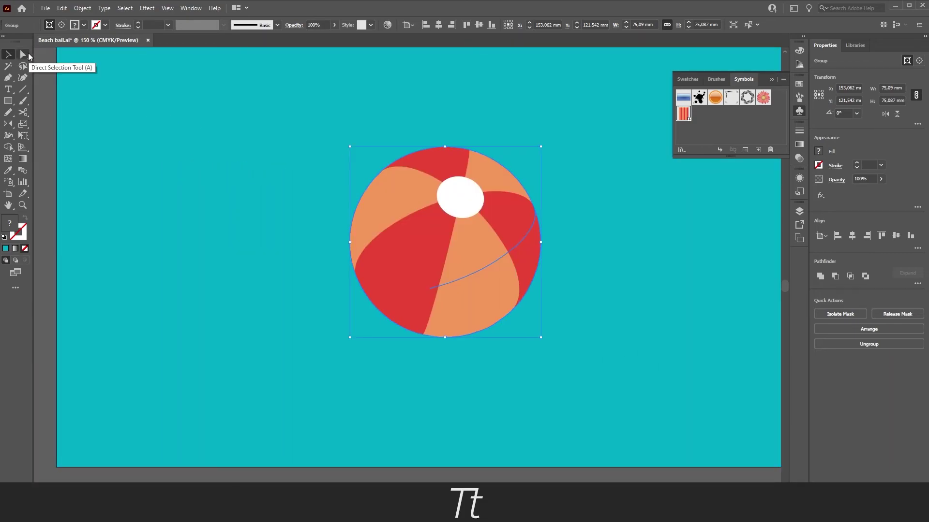
click(28, 55)
click(391, 187)
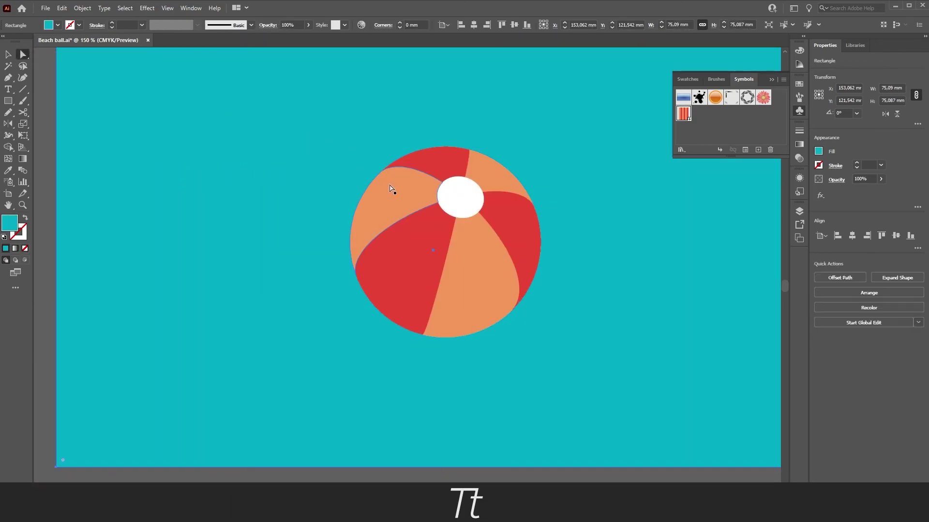
click(398, 192)
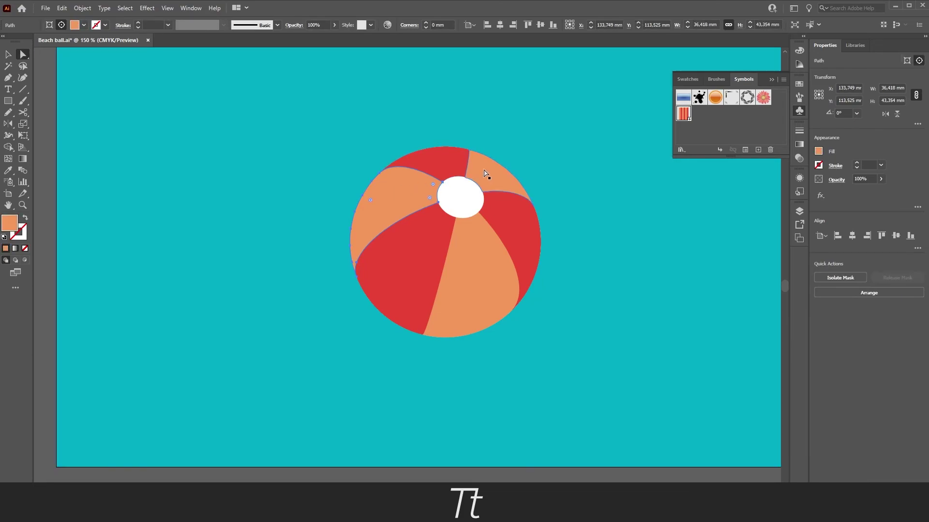
Step: Add the other orange segments and fill them with a lighter salmon shade
shift+click(485, 173)
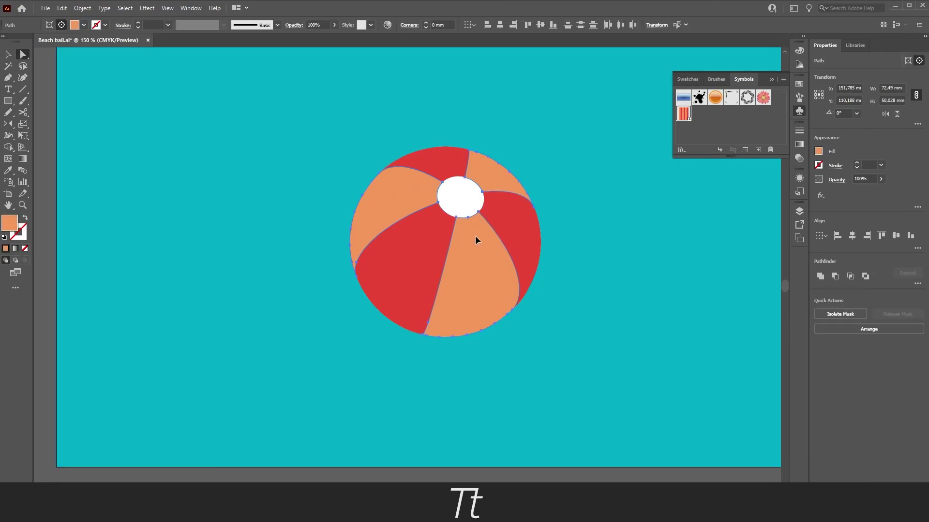
shift+click(416, 241)
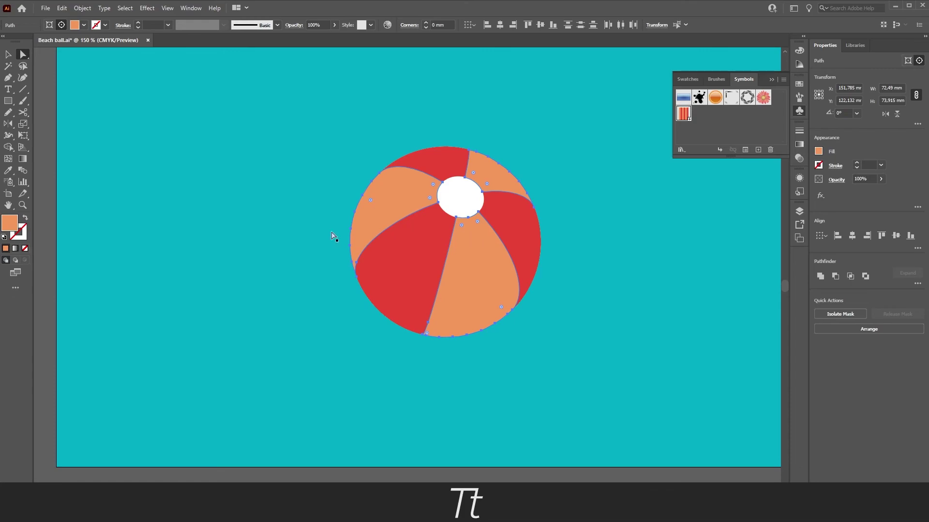
double_click(9, 224)
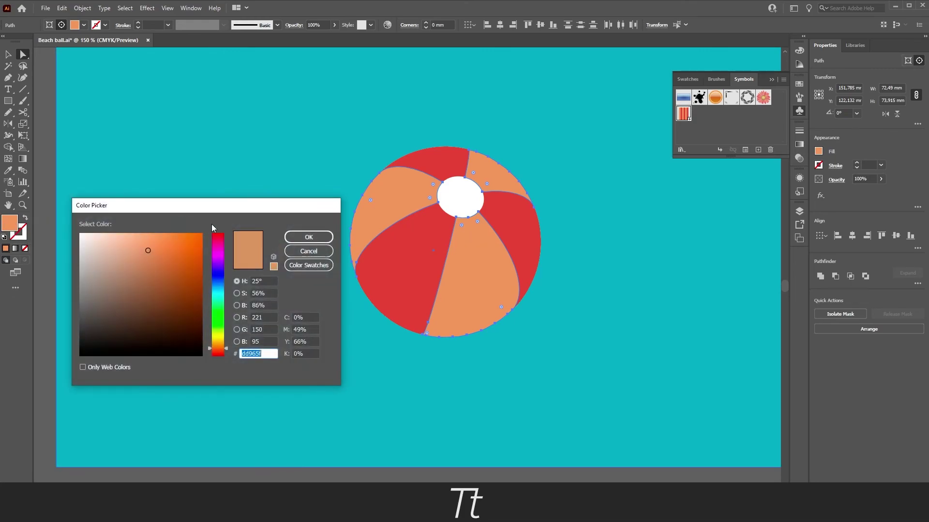
click(131, 237)
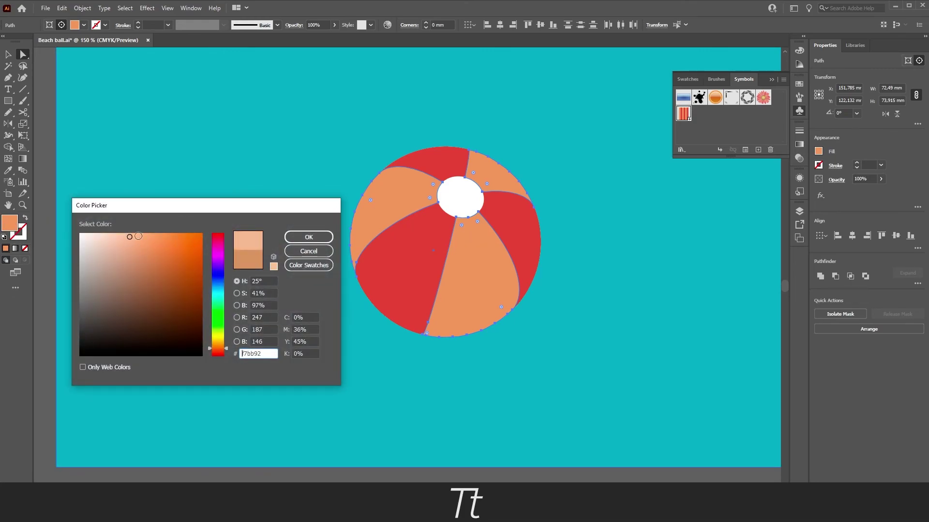
click(309, 237)
click(311, 237)
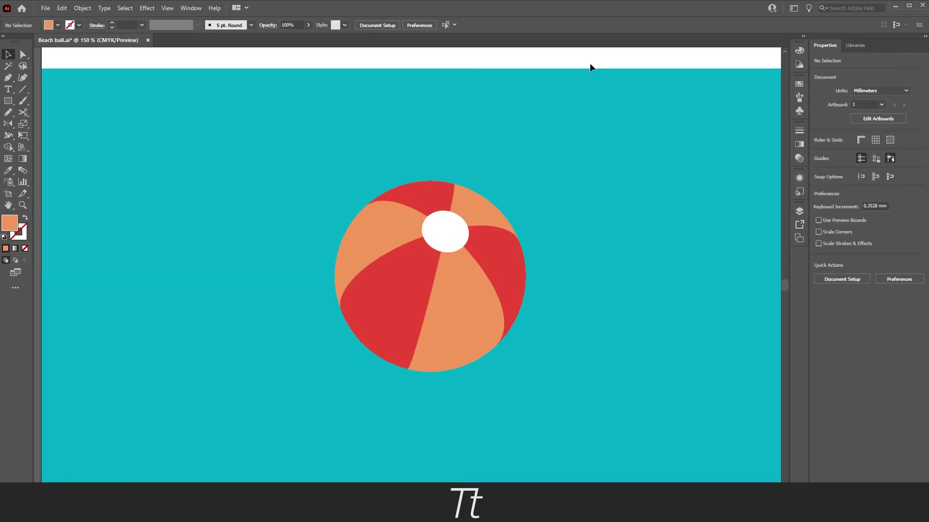